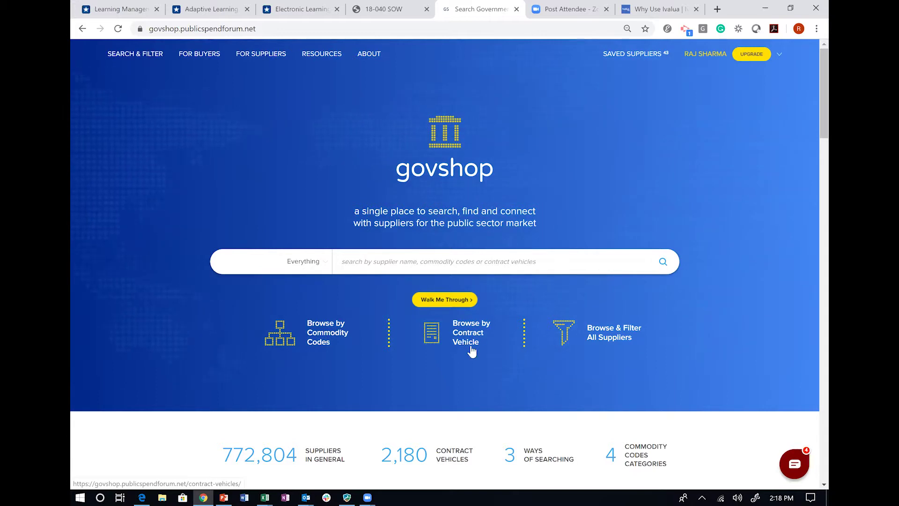
- Search everything for "learning technology" and open the PSF: Learning Technology commodity code
{"action": "left_click", "coordinate": [434, 269]}
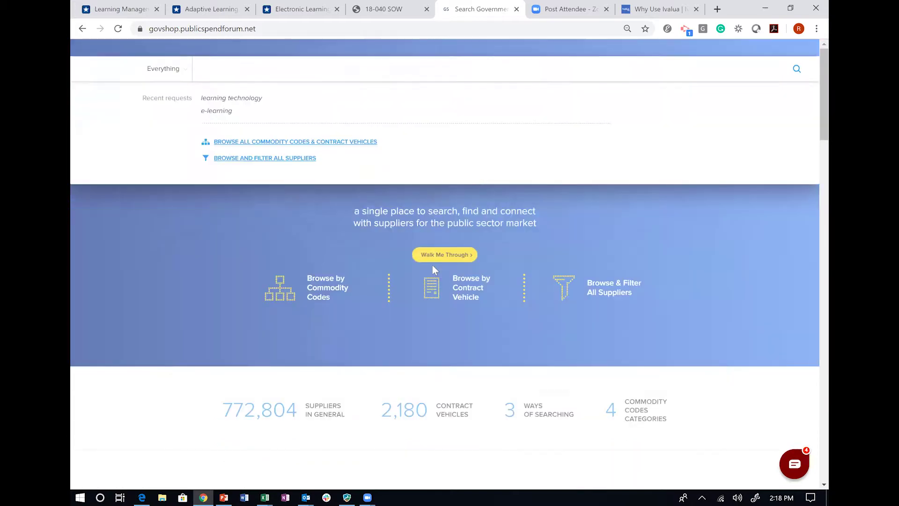
{"action": "type", "text": "learning"}
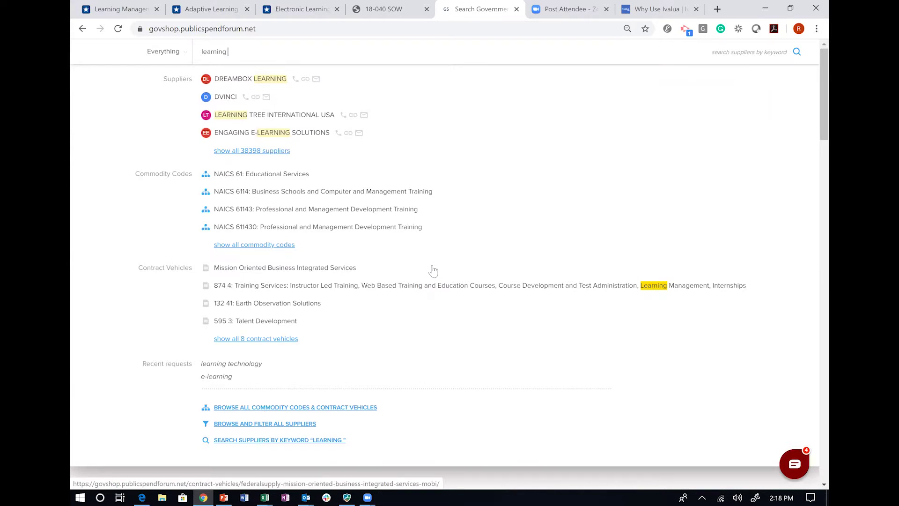
{"action": "type", "text": "technology"}
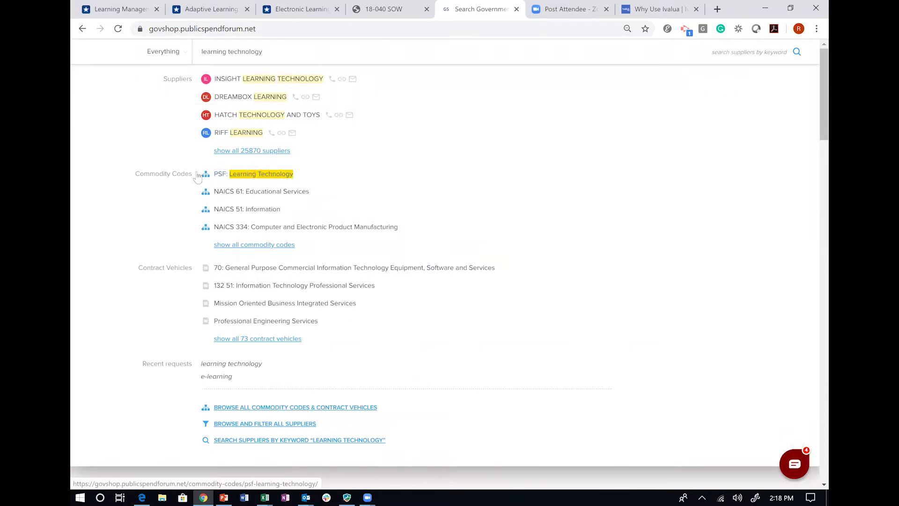
{"action": "left_click", "coordinate": [261, 181]}
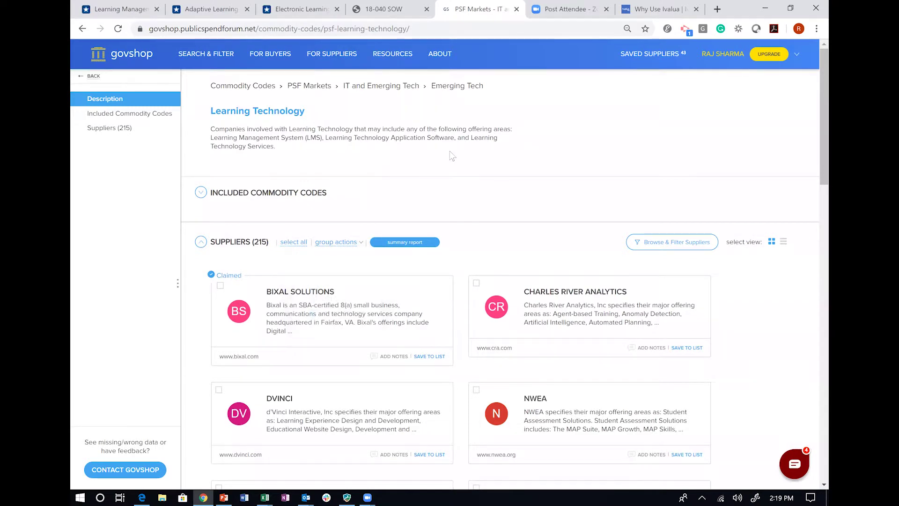
- Enlarge the Learning Technology page and look over its description and supplier cards
{"action": "key", "text": "ctrl+0"}
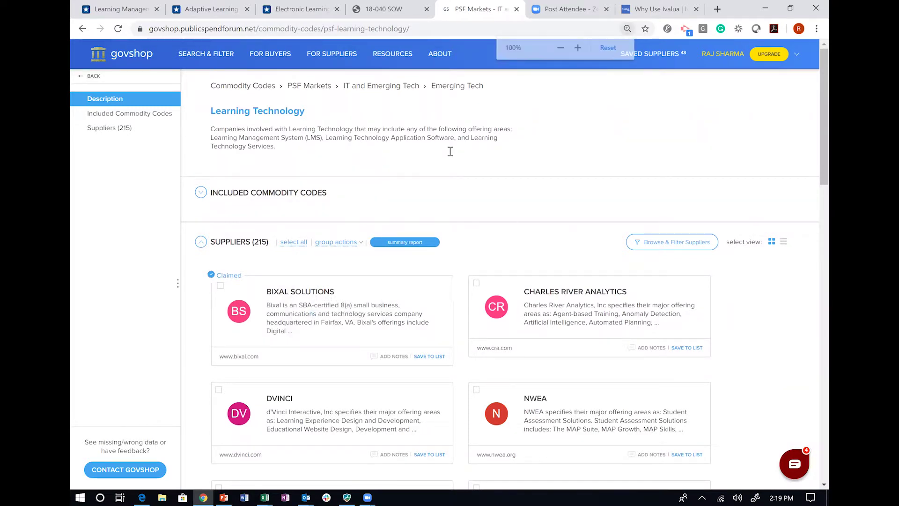
{"action": "key", "text": "ctrl+plus"}
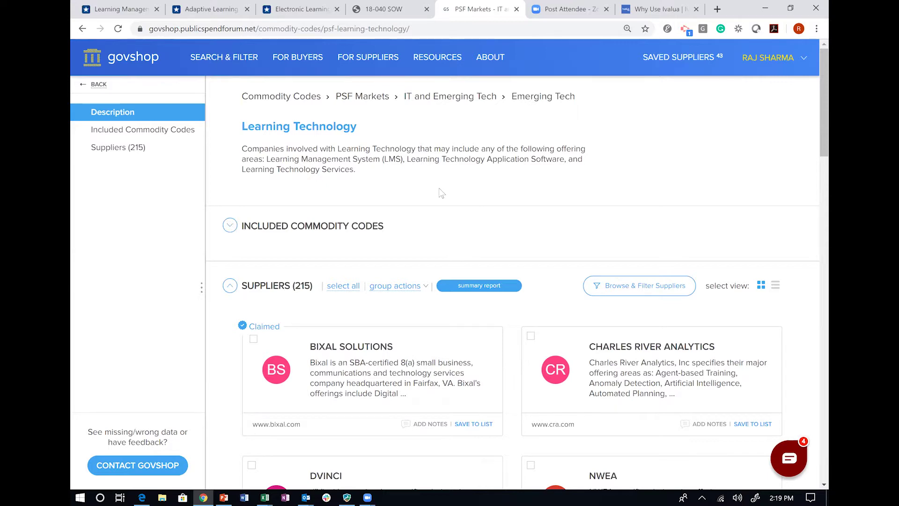
{"action": "scroll", "coordinate": [440, 189], "scroll_direction": "down", "scroll_amount": 1}
{"action": "scroll", "coordinate": [440, 193], "scroll_direction": "down", "scroll_amount": 1}
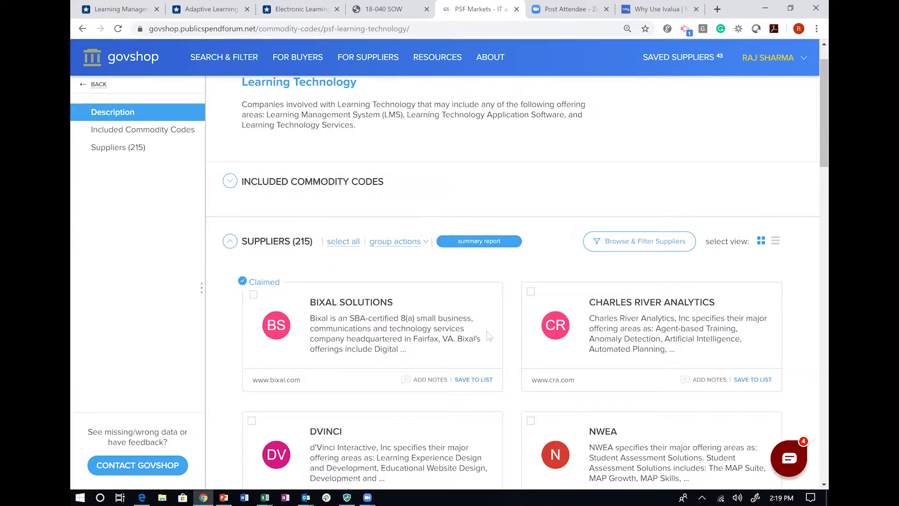
{"action": "scroll", "coordinate": [487, 333], "scroll_direction": "down", "scroll_amount": 5}
{"action": "scroll", "coordinate": [441, 429], "scroll_direction": "up", "scroll_amount": 4}
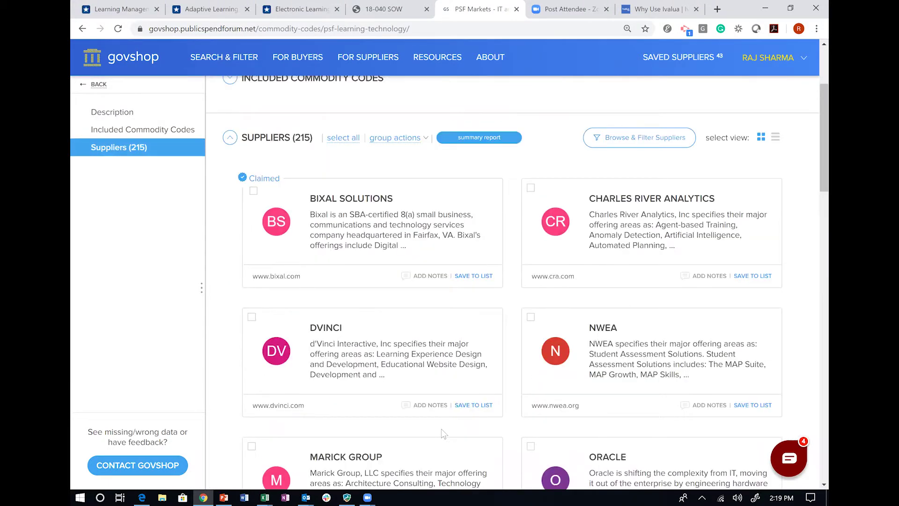
{"action": "scroll", "coordinate": [232, 238], "scroll_direction": "up", "scroll_amount": 3}
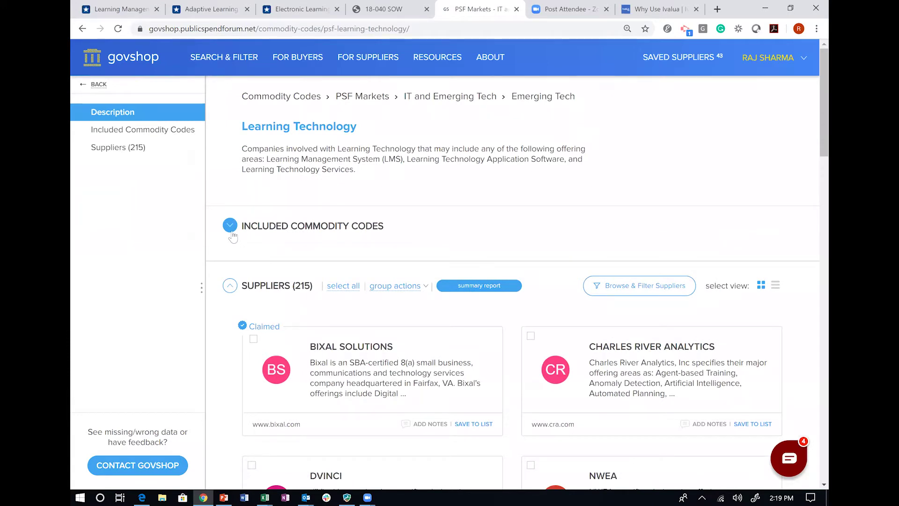
- Expand the included commodity codes and the subcategories of Learning Technology Application Software
{"action": "left_click", "coordinate": [230, 225]}
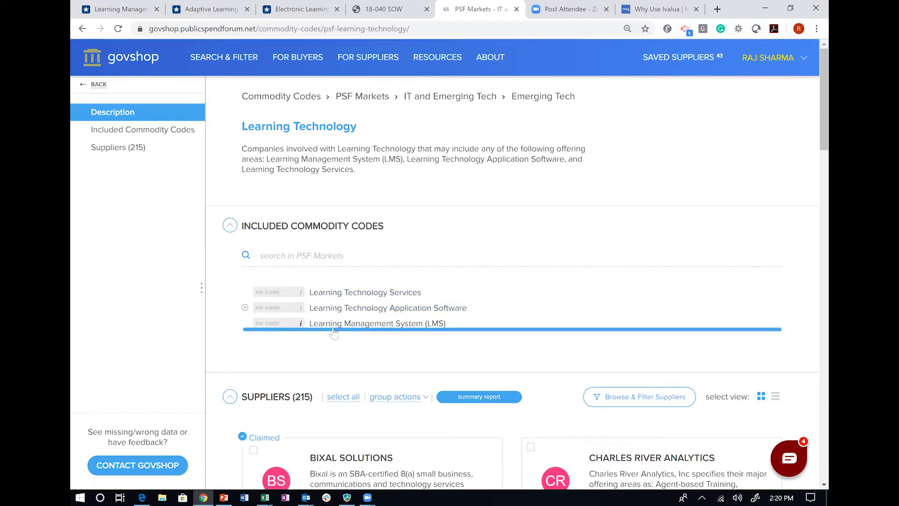
{"action": "left_click", "coordinate": [245, 307]}
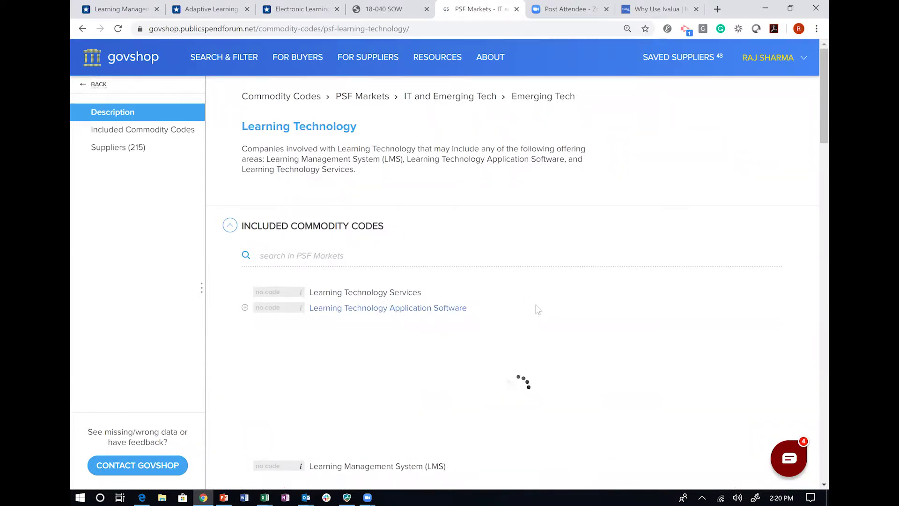
{"action": "scroll", "coordinate": [542, 292], "scroll_direction": "down", "scroll_amount": 1}
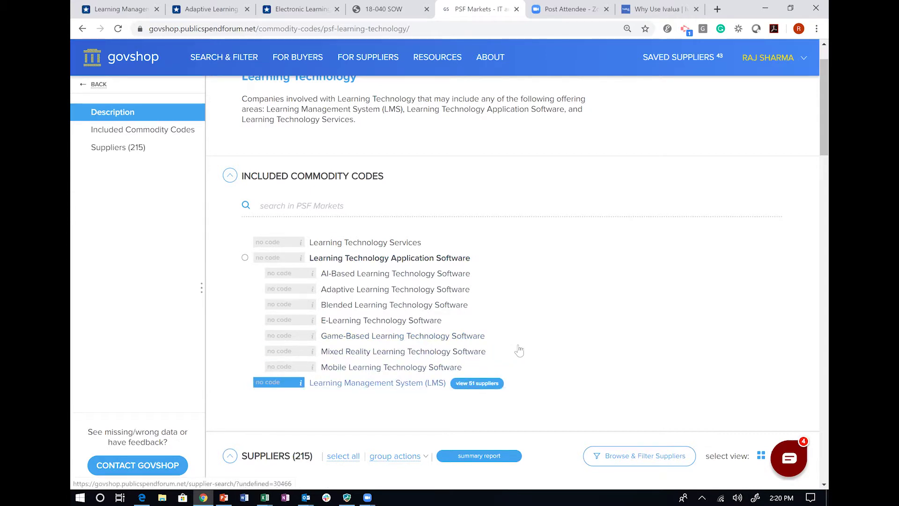
- Open the Learning Management System (LMS) commodity code and look through its supplier list
{"action": "left_click", "coordinate": [376, 386]}
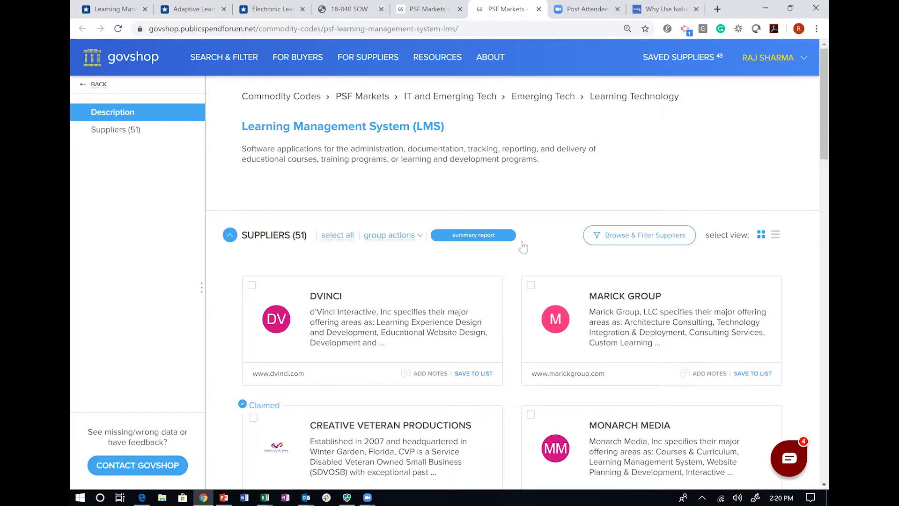
{"action": "scroll", "coordinate": [557, 264], "scroll_direction": "down", "scroll_amount": 3}
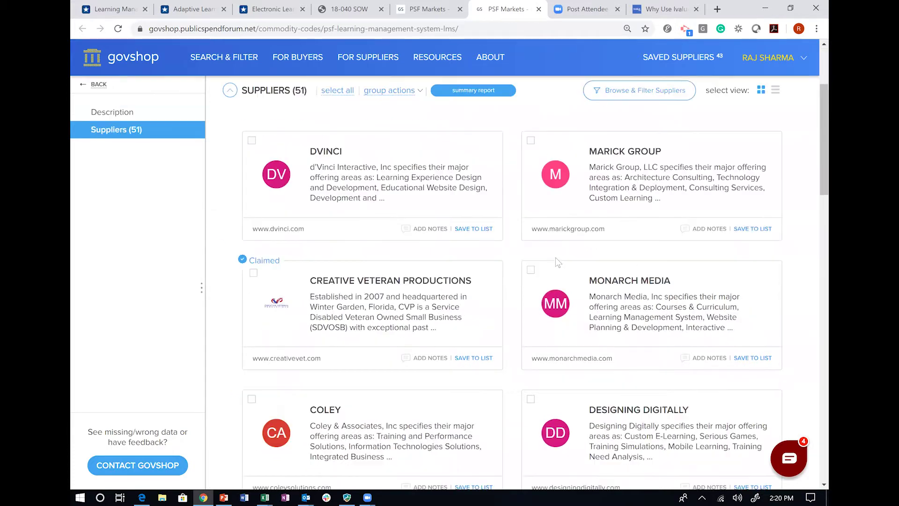
{"action": "scroll", "coordinate": [557, 261], "scroll_direction": "down", "scroll_amount": 3}
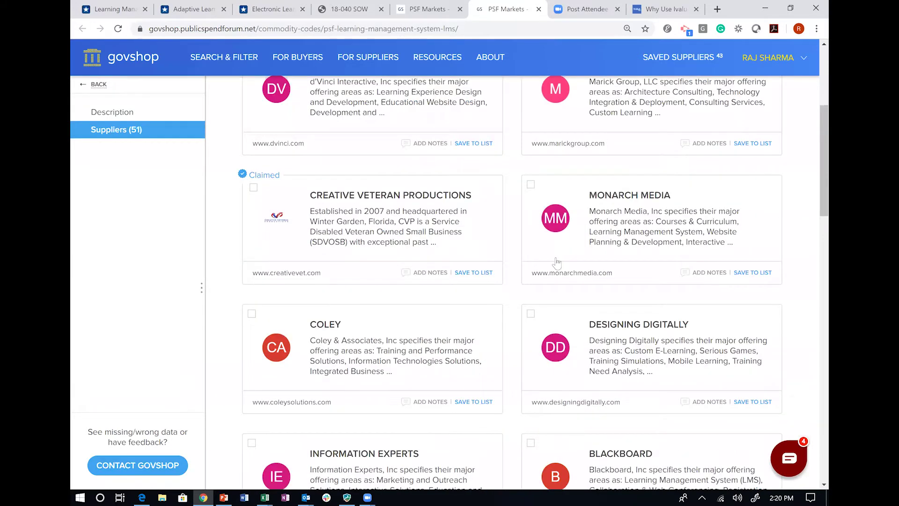
{"action": "scroll", "coordinate": [531, 263], "scroll_direction": "up", "scroll_amount": 6}
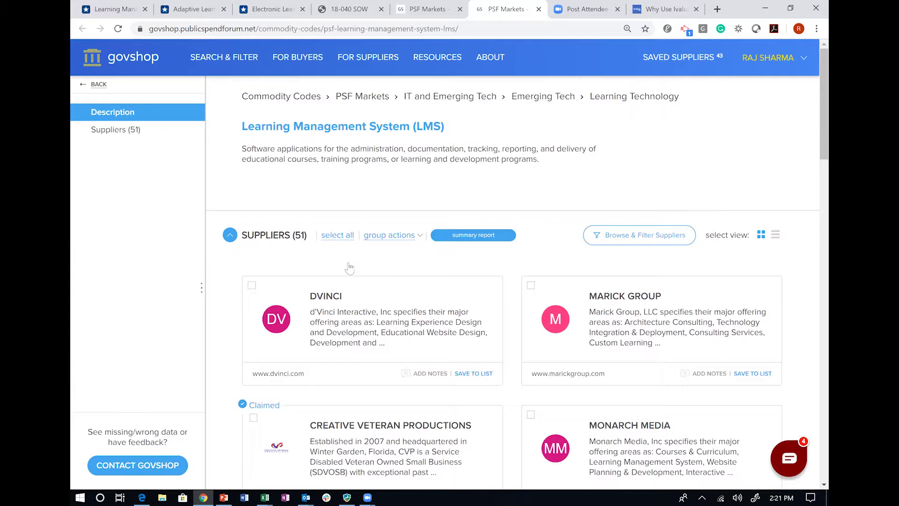
- Create a supplier summary report titled "Learning Tech" with the description "Sample report"
{"action": "left_click", "coordinate": [474, 235]}
{"action": "left_click", "coordinate": [434, 200]}
{"action": "type", "text": "Learning Tech"}
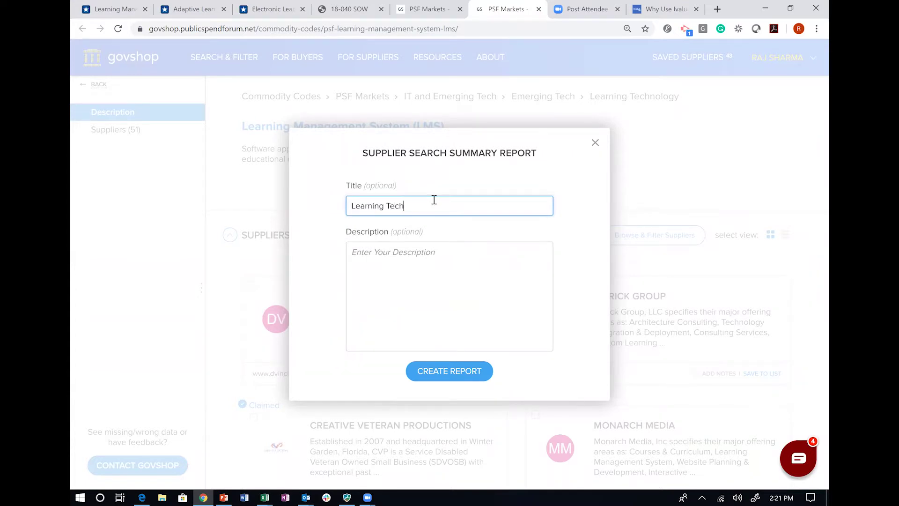
{"action": "key", "text": "Tab"}
{"action": "type", "text": "Sample rep"}
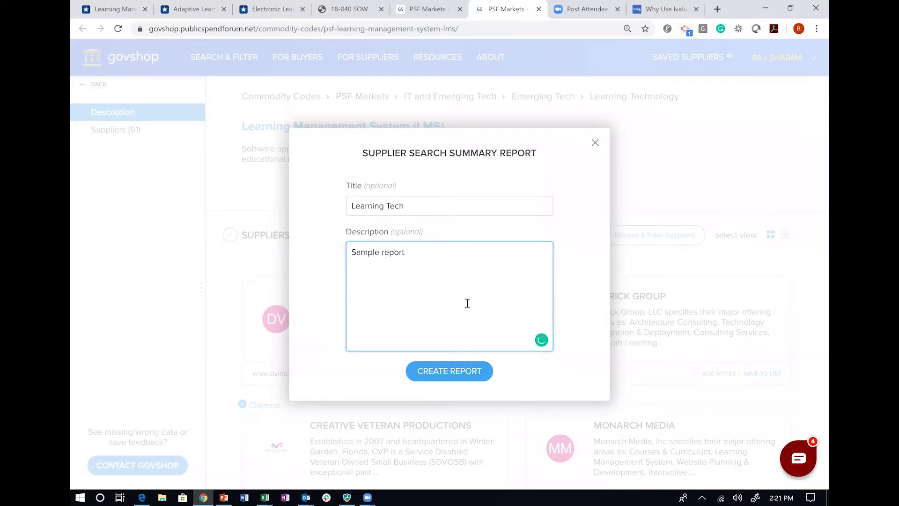
{"action": "left_click", "coordinate": [464, 380]}
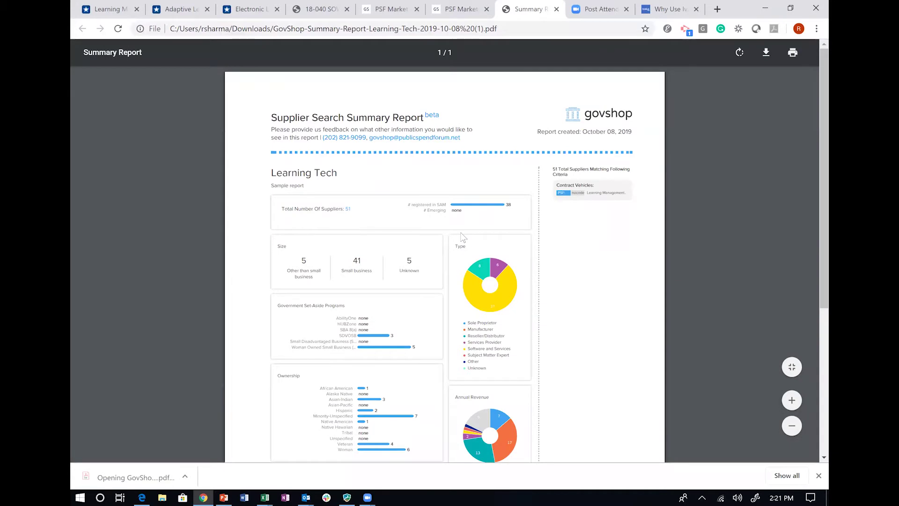
- Enlarge the summary report and examine the total number of suppliers and how many are registered in SAM
{"action": "scroll", "coordinate": [463, 237], "scroll_direction": "up", "scroll_amount": 4}
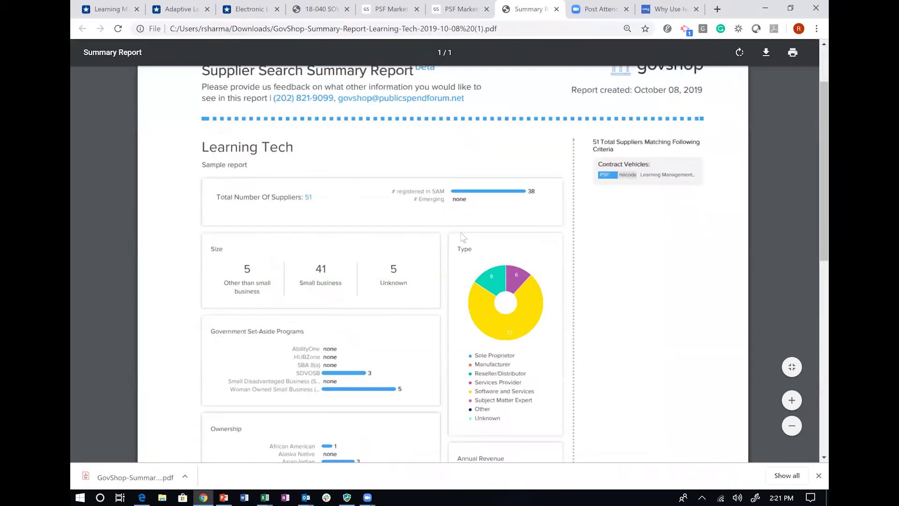
{"action": "scroll", "coordinate": [463, 237], "scroll_direction": "down", "scroll_amount": 2}
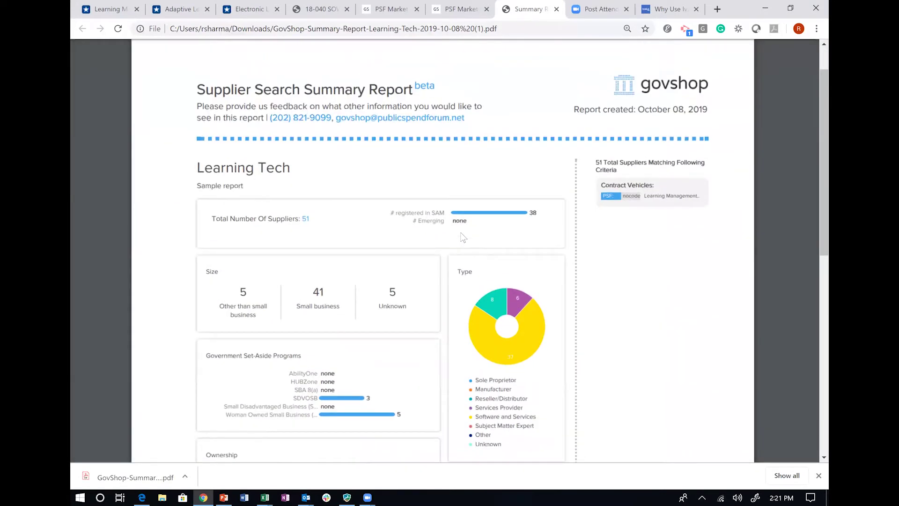
{"action": "scroll", "coordinate": [463, 238], "scroll_direction": "down", "scroll_amount": 1}
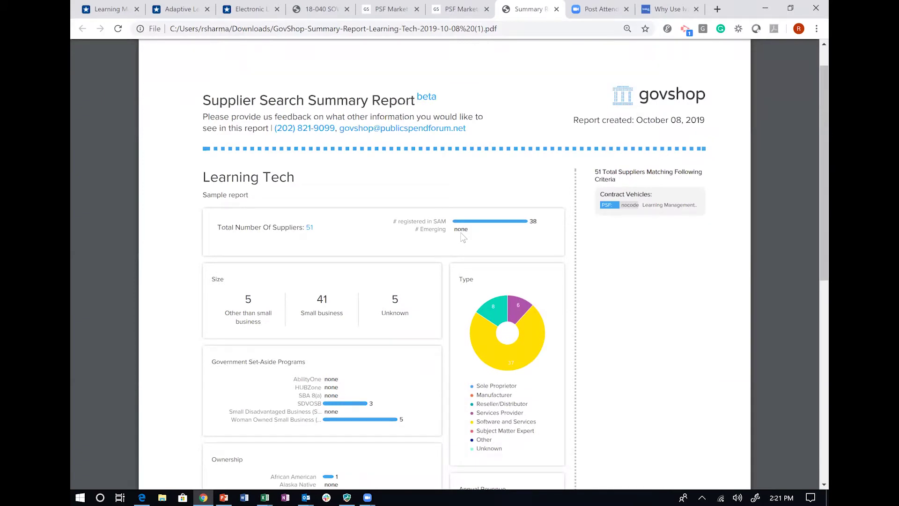
{"action": "scroll", "coordinate": [463, 237], "scroll_direction": "up", "scroll_amount": 1}
{"action": "scroll", "coordinate": [463, 237], "scroll_direction": "up", "scroll_amount": 1}
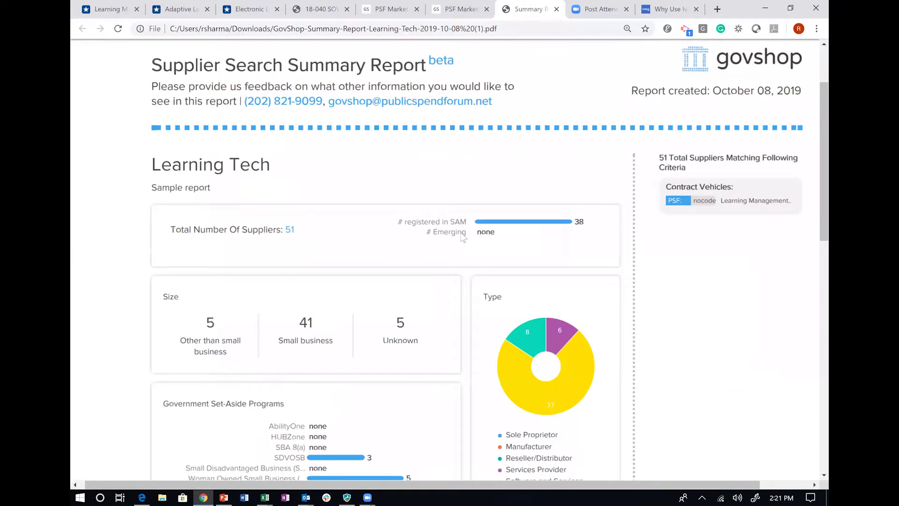
{"action": "scroll", "coordinate": [463, 237], "scroll_direction": "up", "scroll_amount": 1}
{"action": "scroll", "coordinate": [462, 237], "scroll_direction": "down", "scroll_amount": 1}
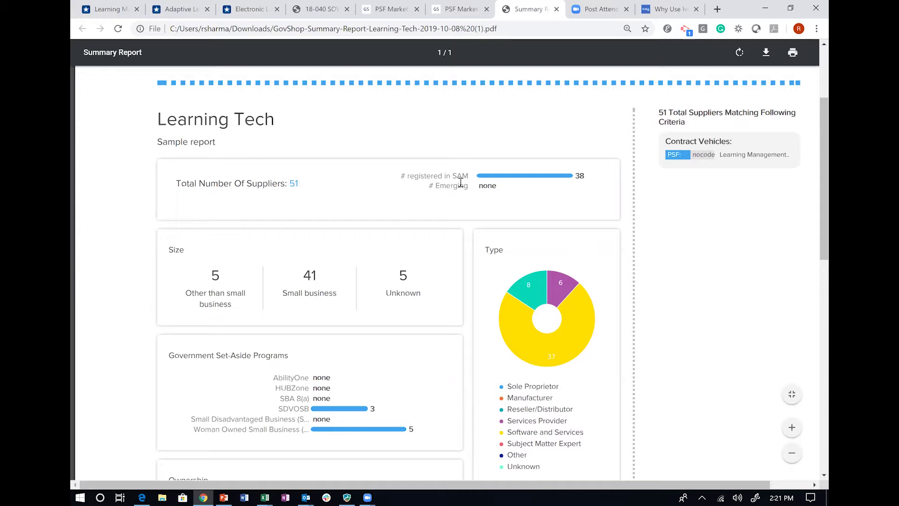
- Examine the report's breakdowns by size, set-aside program, ownership, supplier type and annual revenue
{"action": "scroll", "coordinate": [481, 199], "scroll_direction": "down", "scroll_amount": 1}
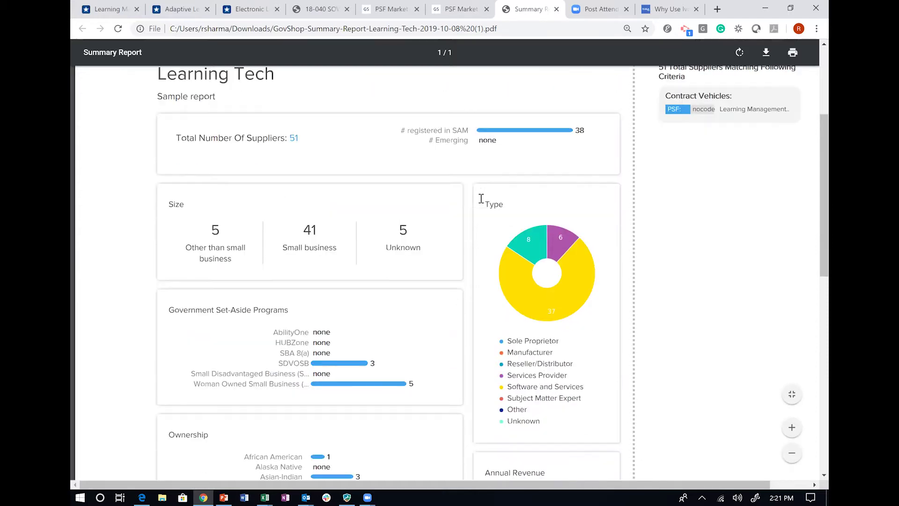
{"action": "scroll", "coordinate": [481, 199], "scroll_direction": "down", "scroll_amount": 1}
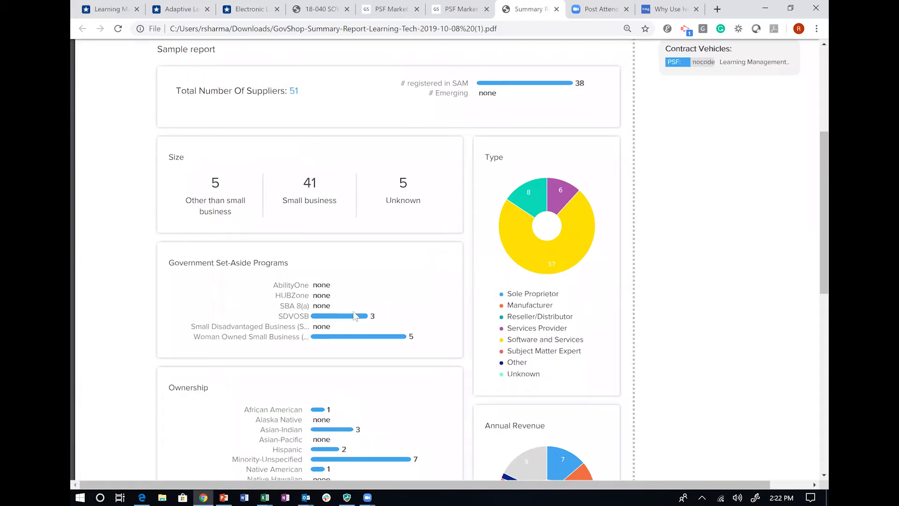
{"action": "scroll", "coordinate": [354, 316], "scroll_direction": "down", "scroll_amount": 1}
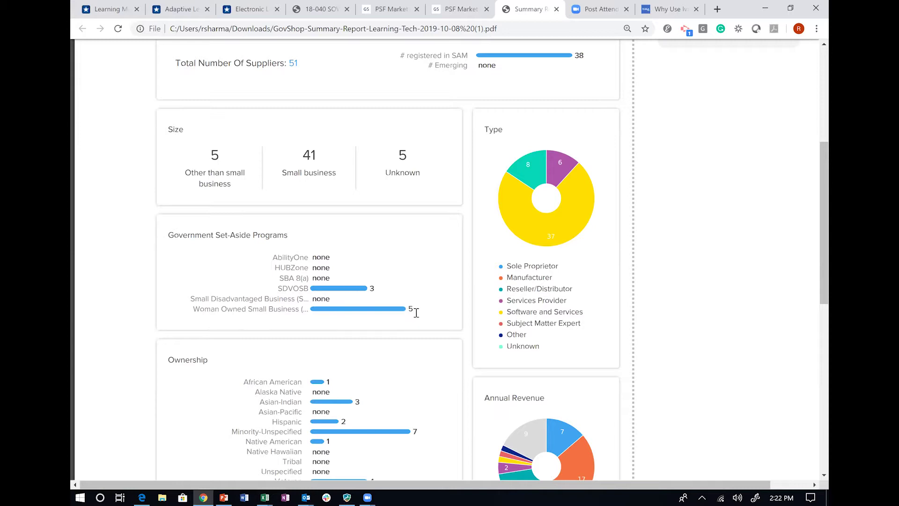
{"action": "scroll", "coordinate": [416, 313], "scroll_direction": "down", "scroll_amount": 1}
{"action": "scroll", "coordinate": [417, 313], "scroll_direction": "down", "scroll_amount": 1}
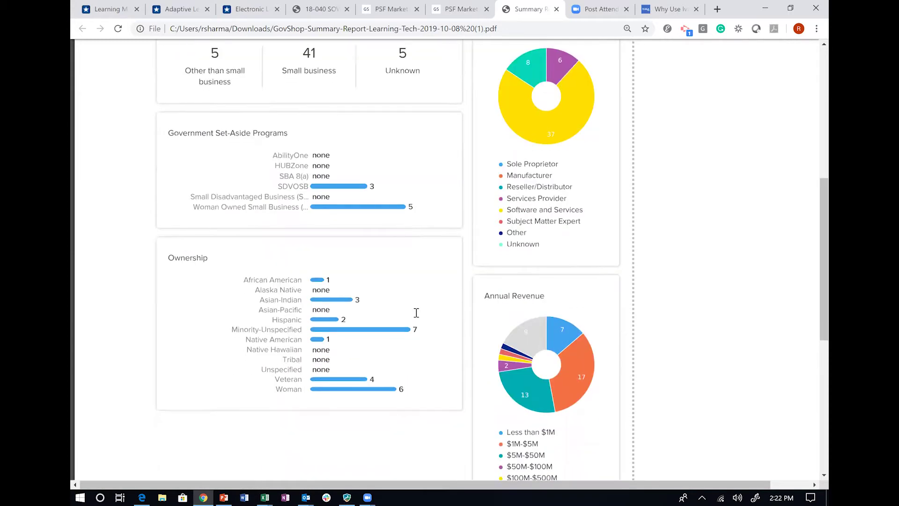
{"action": "scroll", "coordinate": [416, 313], "scroll_direction": "up", "scroll_amount": 2}
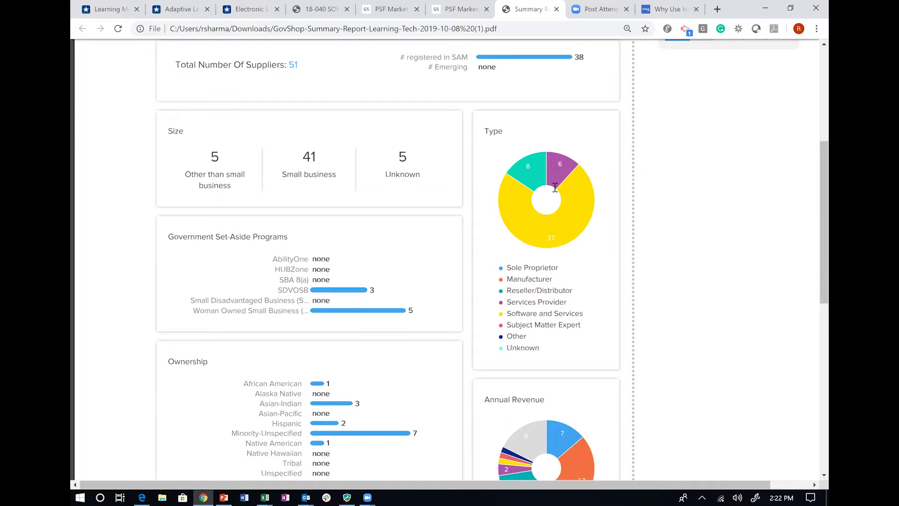
{"action": "scroll", "coordinate": [533, 240], "scroll_direction": "down", "scroll_amount": 2}
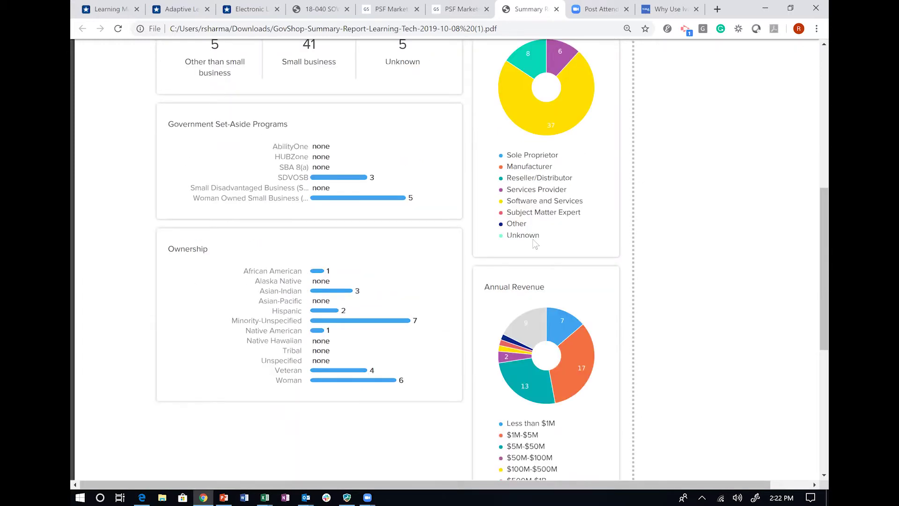
{"action": "scroll", "coordinate": [535, 244], "scroll_direction": "down", "scroll_amount": 2}
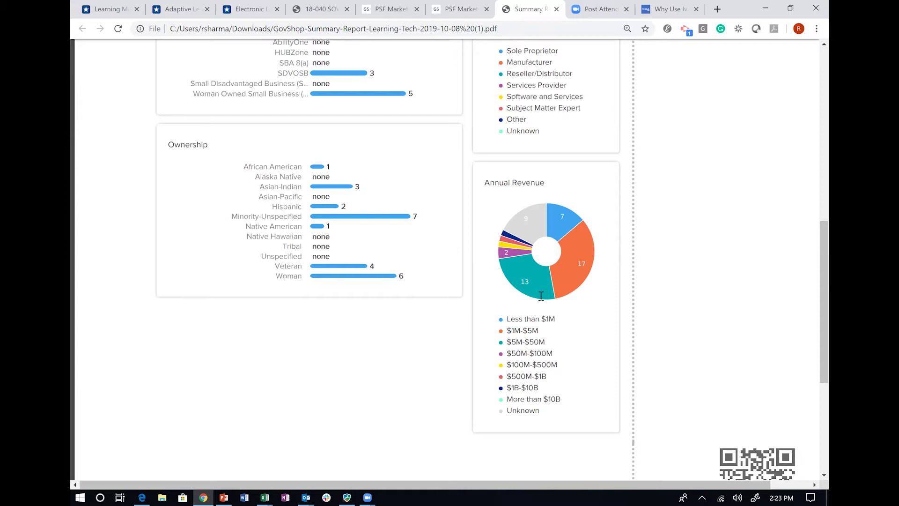
{"action": "scroll", "coordinate": [541, 296], "scroll_direction": "up", "scroll_amount": 5}
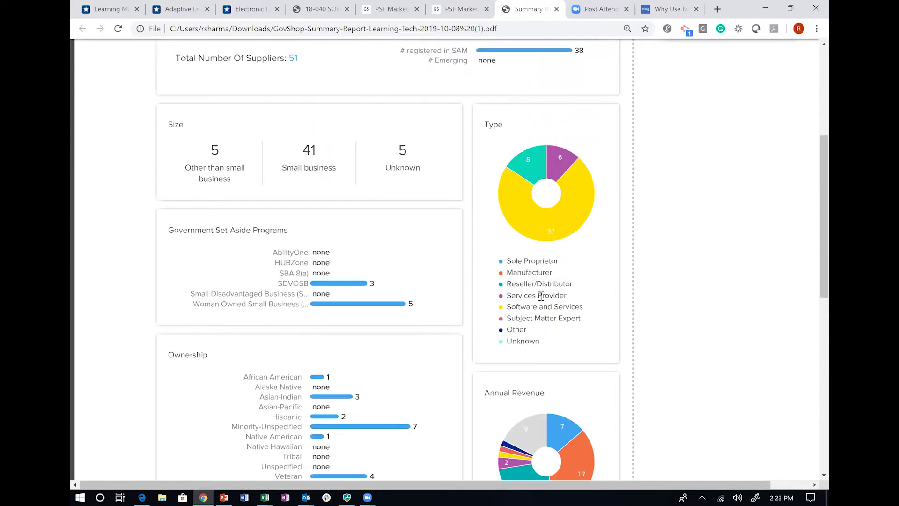
{"action": "scroll", "coordinate": [541, 296], "scroll_direction": "up", "scroll_amount": 4}
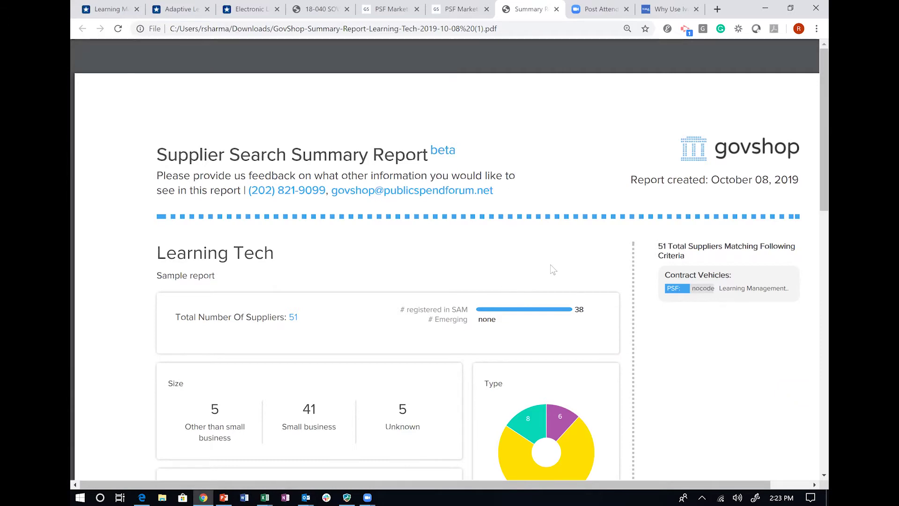
- Close the summary report and return to the Learning Management System (LMS) supplier page
{"action": "key", "text": "ctrl+minus"}
{"action": "key", "text": "ctrl+minus"}
{"action": "key", "text": "ctrl+minus"}
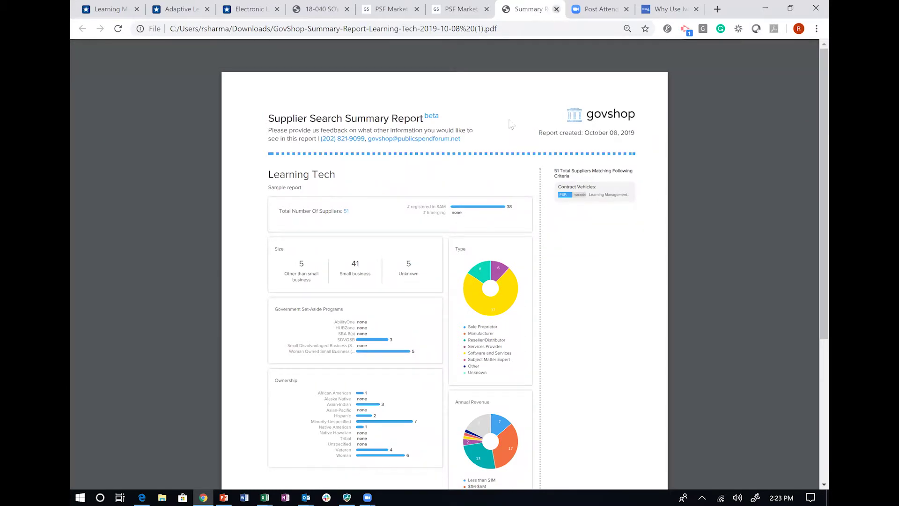
{"action": "key", "text": "ctrl+w"}
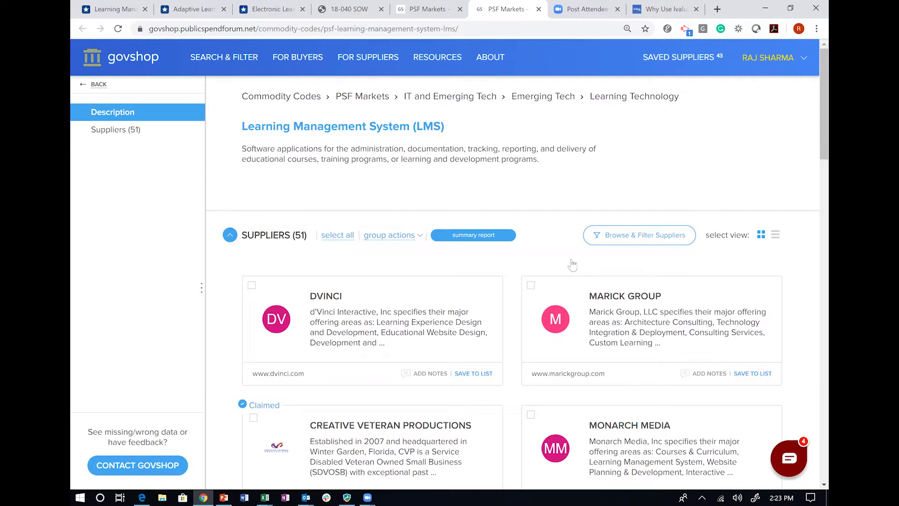
- Open the Learning Management System suppliers in the filterable supplier search and review the available filter categories
{"action": "left_click", "coordinate": [616, 243]}
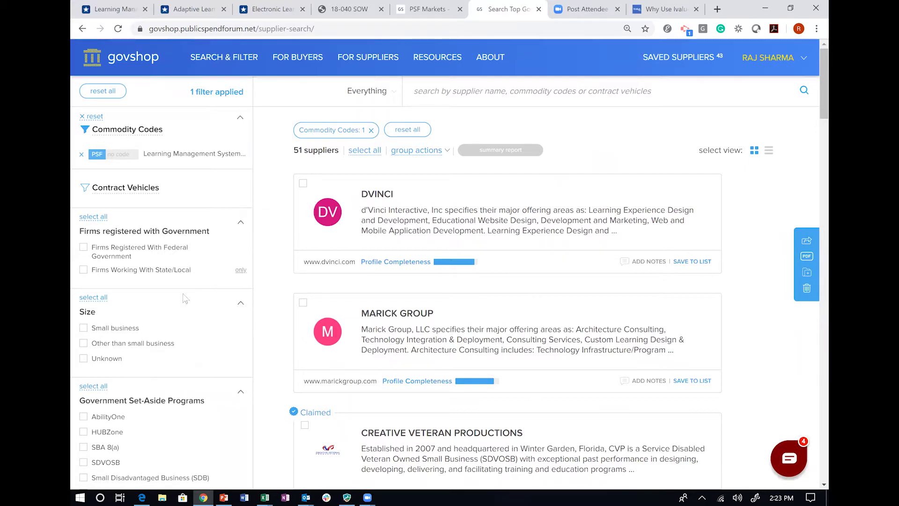
{"action": "scroll", "coordinate": [192, 348], "scroll_direction": "down", "scroll_amount": 3}
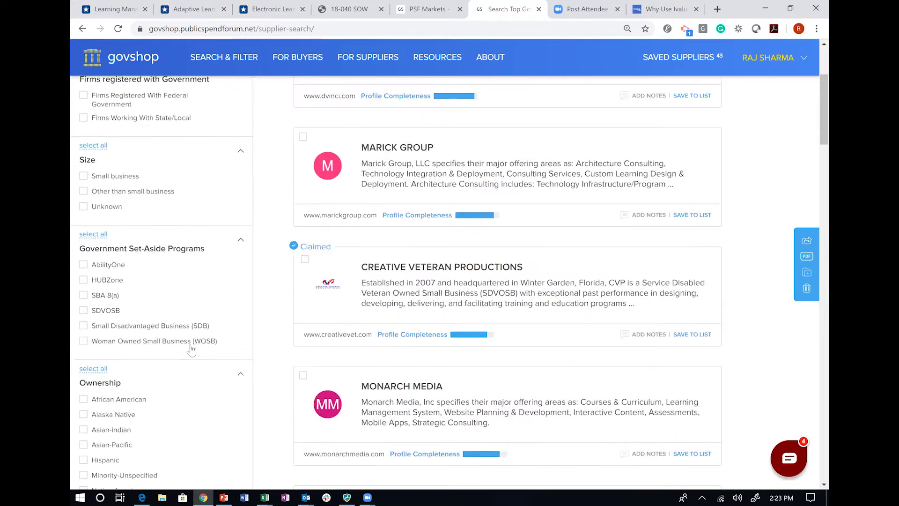
{"action": "scroll", "coordinate": [490, 274], "scroll_direction": "up", "scroll_amount": 3}
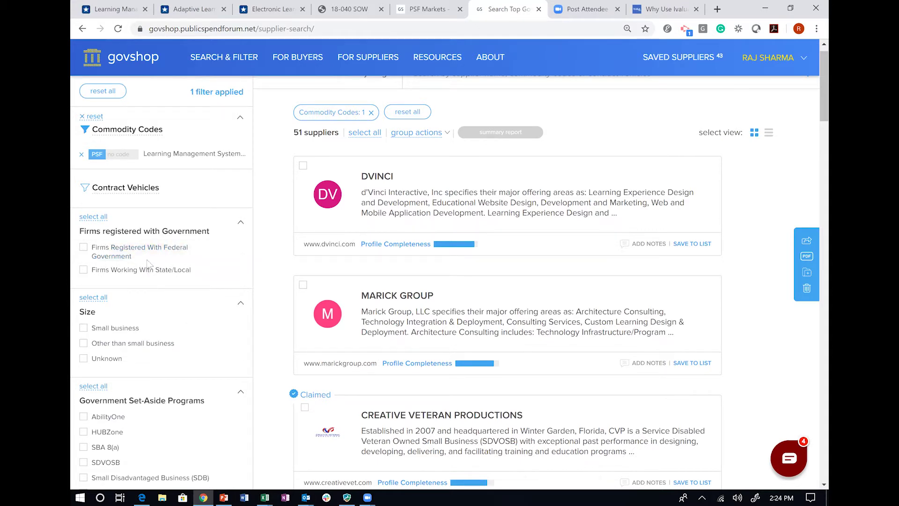
- Try the Firms Working With State/Local and Firms Registered With Federal Government filters one at a time, clearing each
{"action": "left_click", "coordinate": [84, 270]}
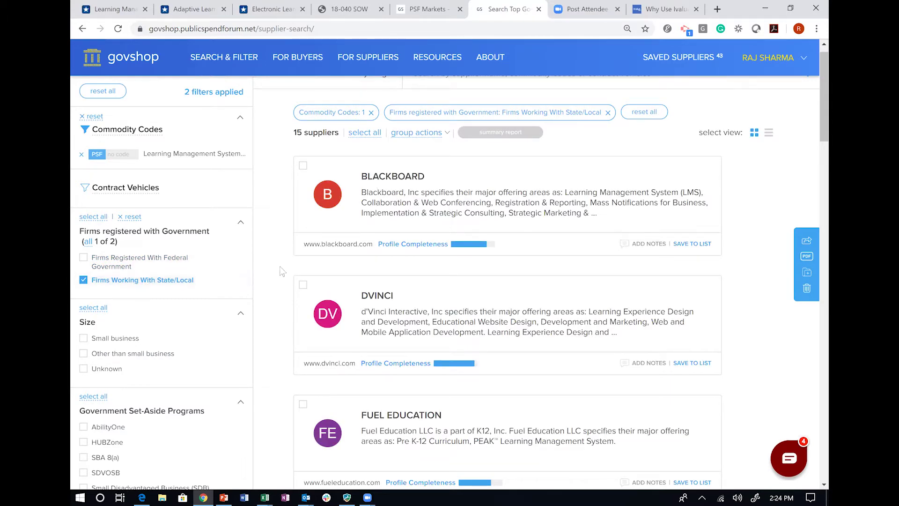
{"action": "left_click", "coordinate": [85, 280]}
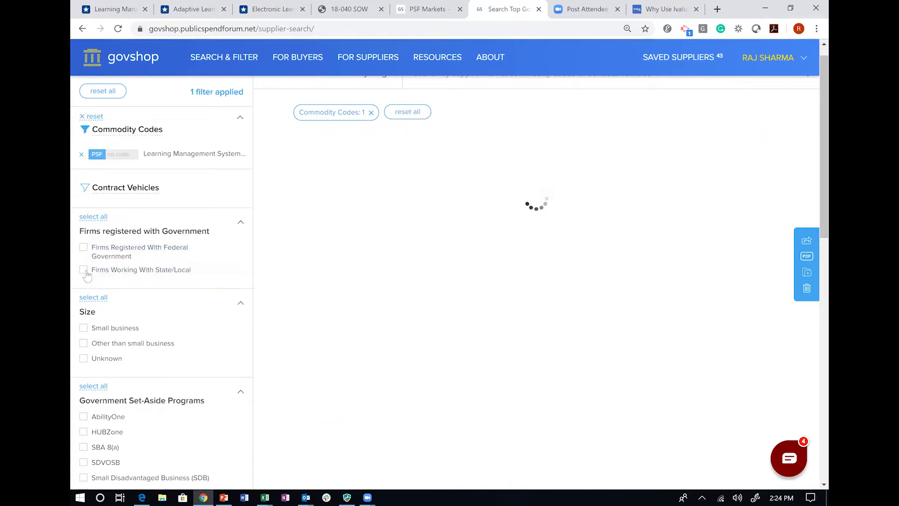
{"action": "left_click", "coordinate": [83, 247]}
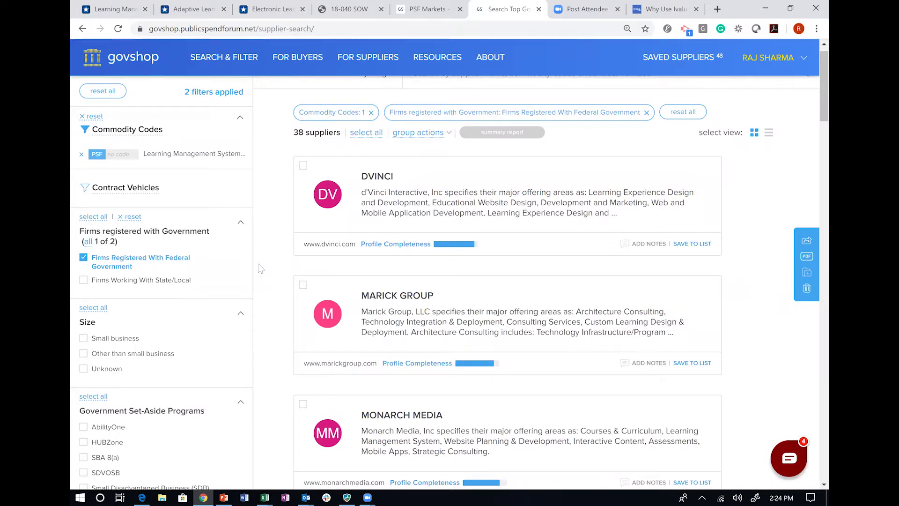
{"action": "left_click", "coordinate": [83, 258]}
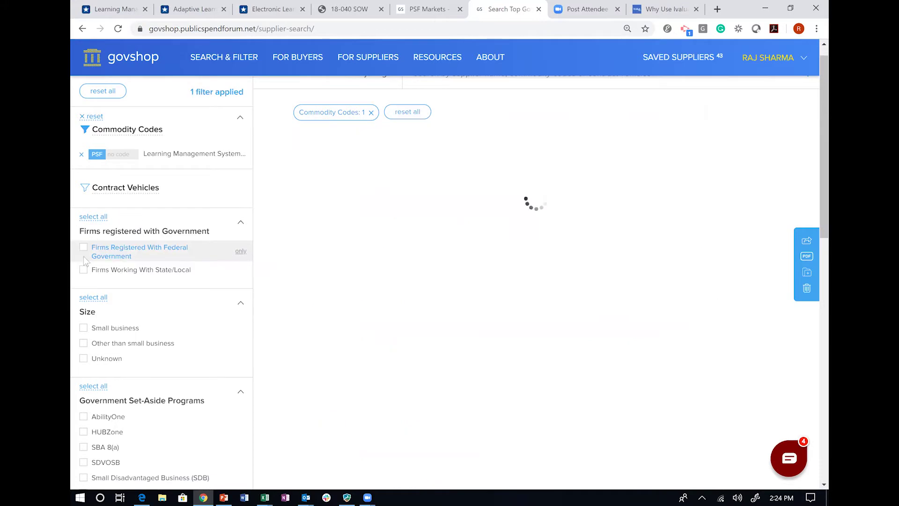
- Try limiting the suppliers to the SBA 8(a) government set-aside program and clear that filter
{"action": "scroll", "coordinate": [162, 317], "scroll_direction": "down", "scroll_amount": 3}
{"action": "scroll", "coordinate": [154, 314], "scroll_direction": "down", "scroll_amount": 1}
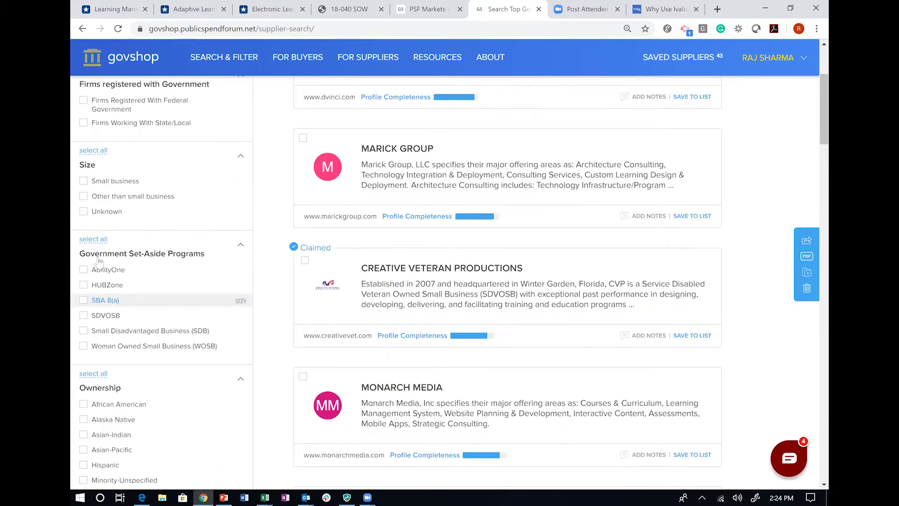
{"action": "left_click", "coordinate": [83, 261]}
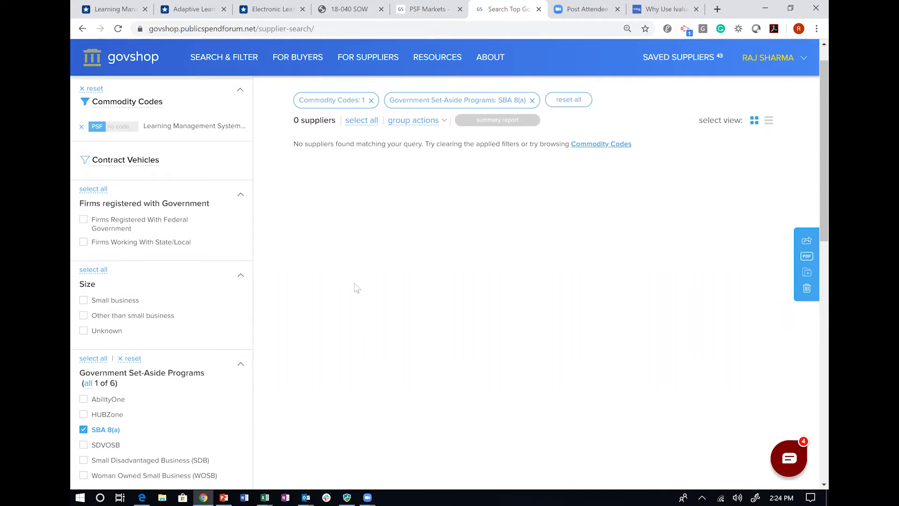
{"action": "left_click", "coordinate": [84, 431]}
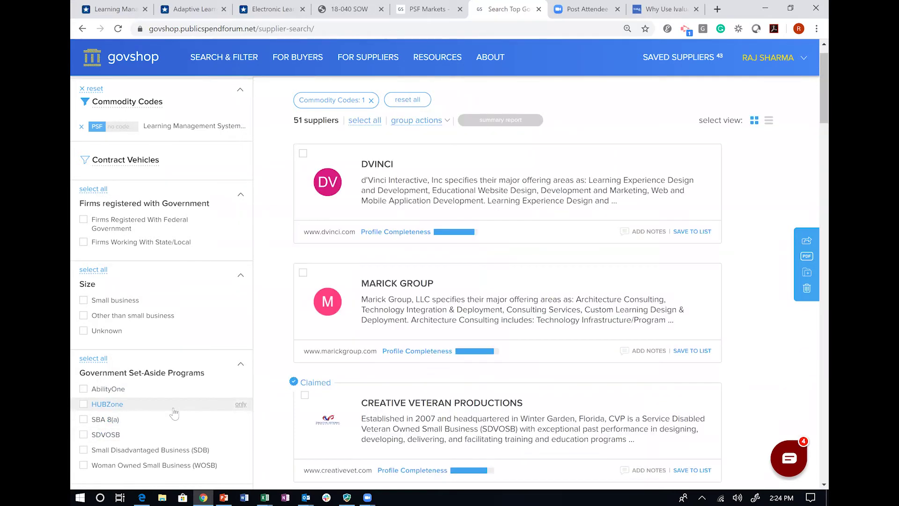
- Examine the remaining filters, including ownership, locations served, employees and annual revenue, and look over the first suppliers in the list
{"action": "scroll", "coordinate": [174, 413], "scroll_direction": "down", "scroll_amount": 1}
{"action": "scroll", "coordinate": [177, 380], "scroll_direction": "down", "scroll_amount": 8}
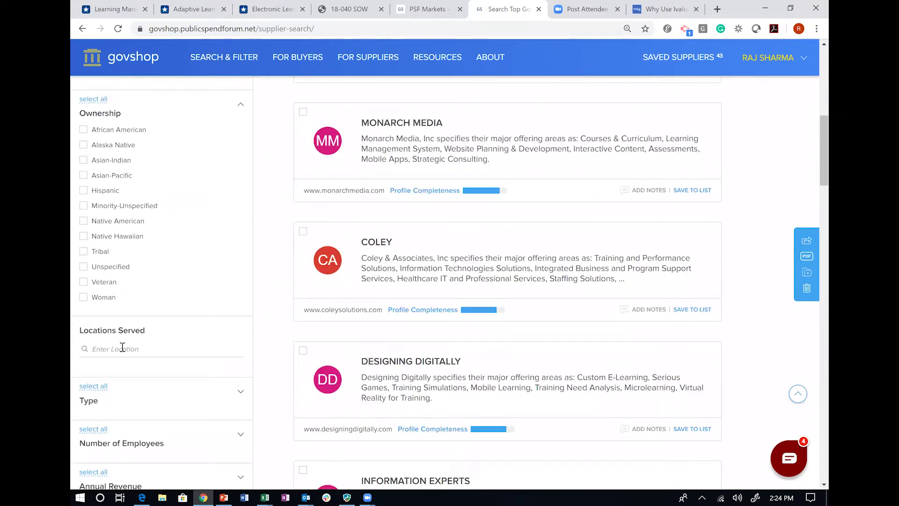
{"action": "scroll", "coordinate": [192, 366], "scroll_direction": "down", "scroll_amount": 3}
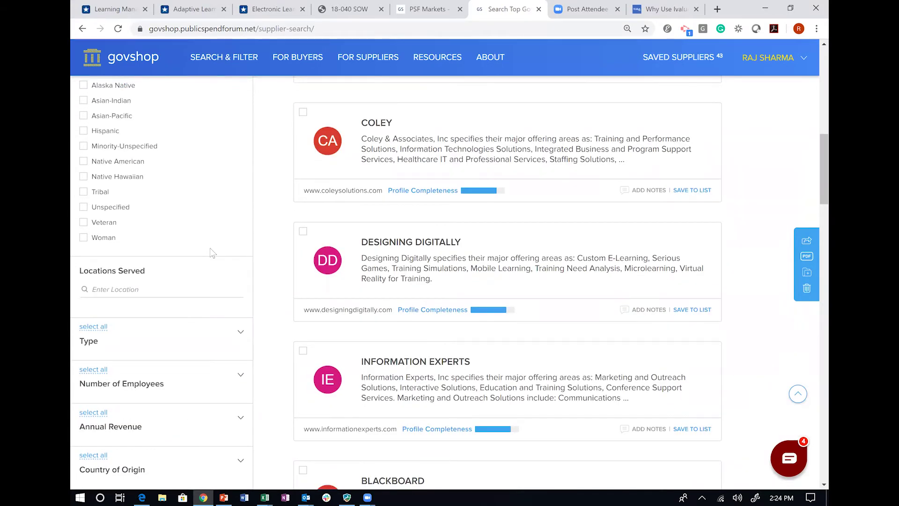
{"action": "scroll", "coordinate": [211, 252], "scroll_direction": "up", "scroll_amount": 7}
{"action": "scroll", "coordinate": [210, 253], "scroll_direction": "up", "scroll_amount": 6}
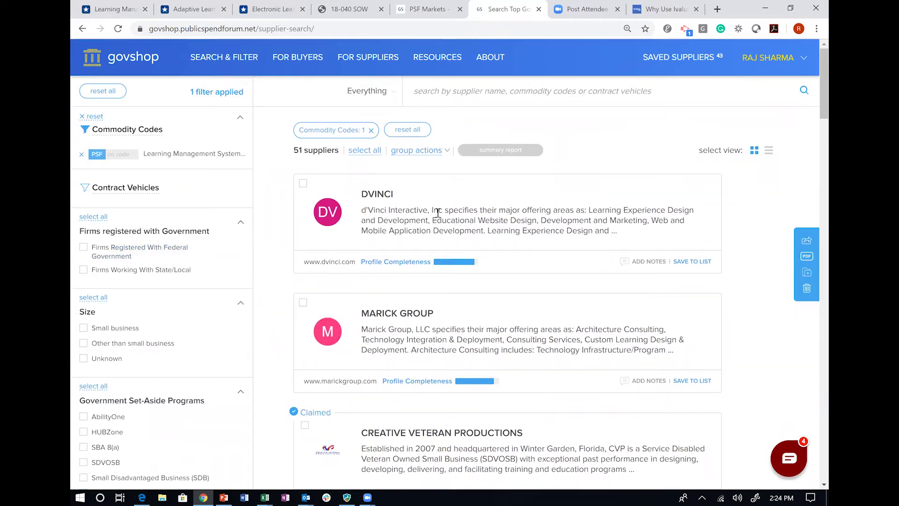
{"action": "scroll", "coordinate": [508, 252], "scroll_direction": "down", "scroll_amount": 4}
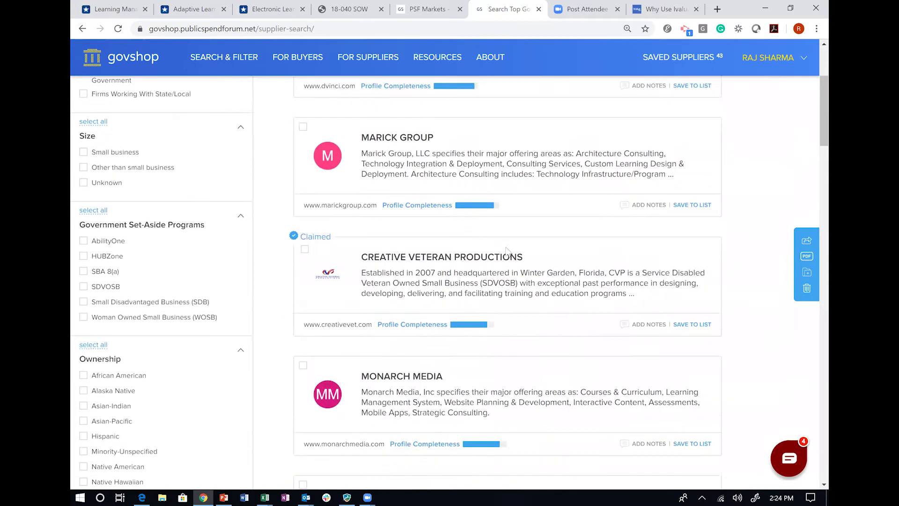
{"action": "scroll", "coordinate": [378, 211], "scroll_direction": "up", "scroll_amount": 5}
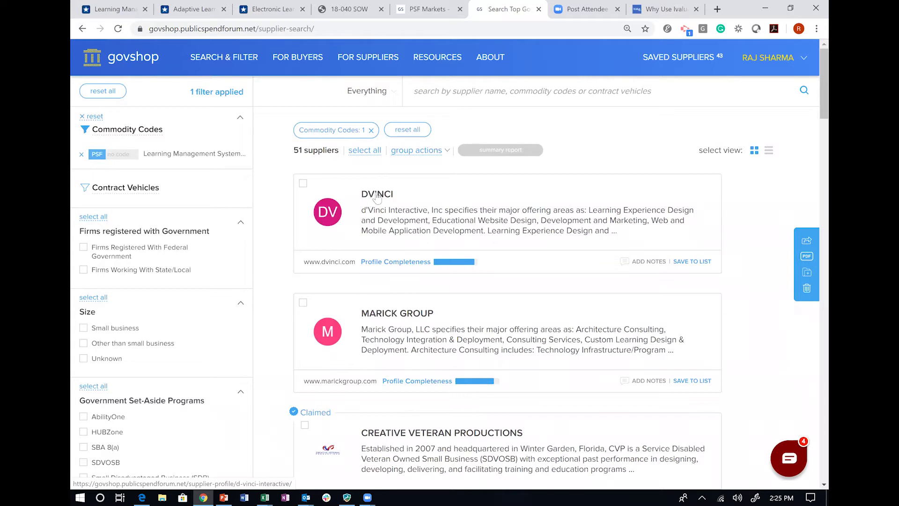
- Open the DVINCI supplier profile and examine its general company details, specialities and contact info
{"action": "left_click", "coordinate": [378, 195]}
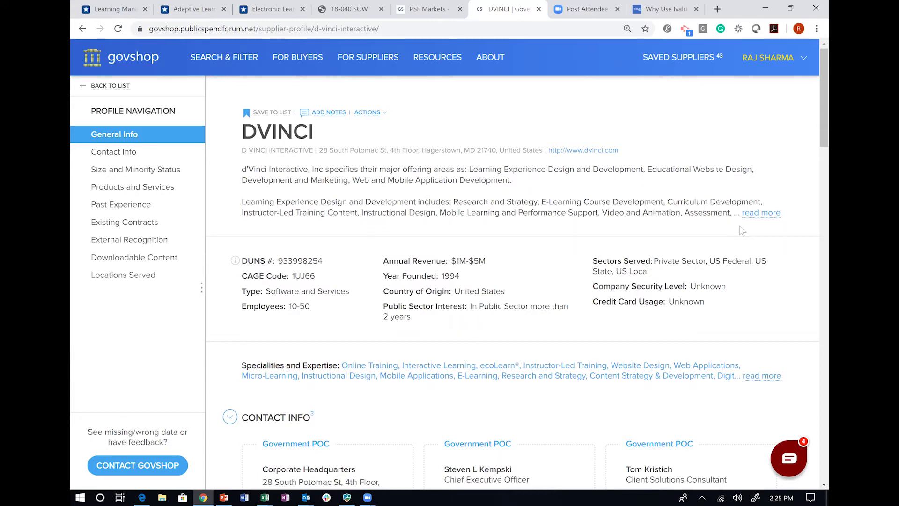
{"action": "scroll", "coordinate": [431, 264], "scroll_direction": "down", "scroll_amount": 1}
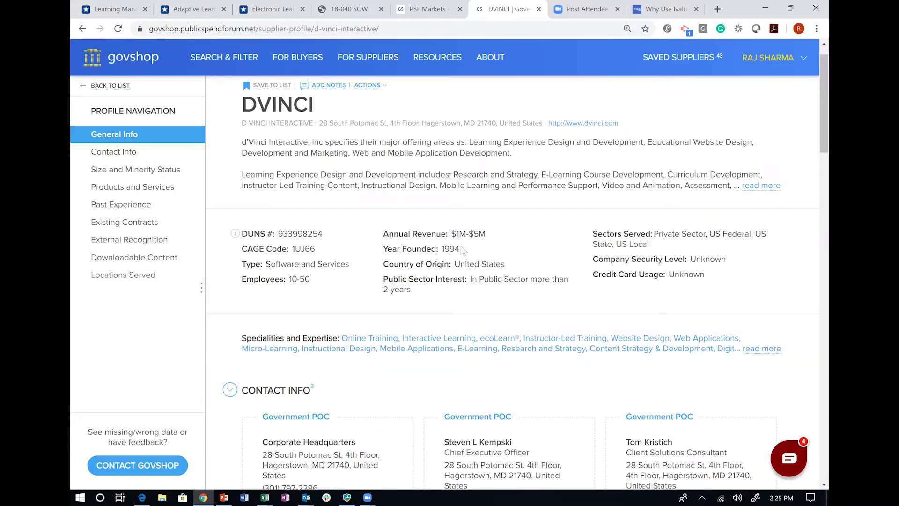
{"action": "scroll", "coordinate": [461, 251], "scroll_direction": "down", "scroll_amount": 4}
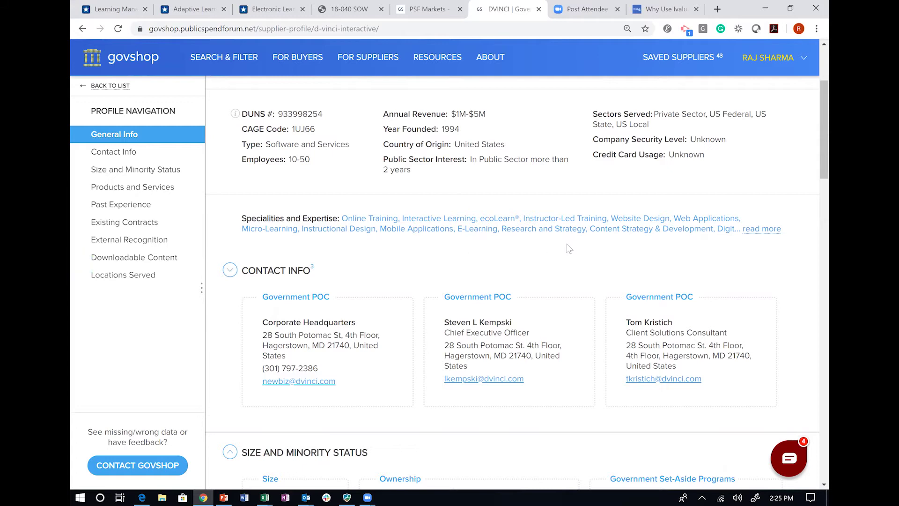
{"action": "scroll", "coordinate": [569, 249], "scroll_direction": "down", "scroll_amount": 1}
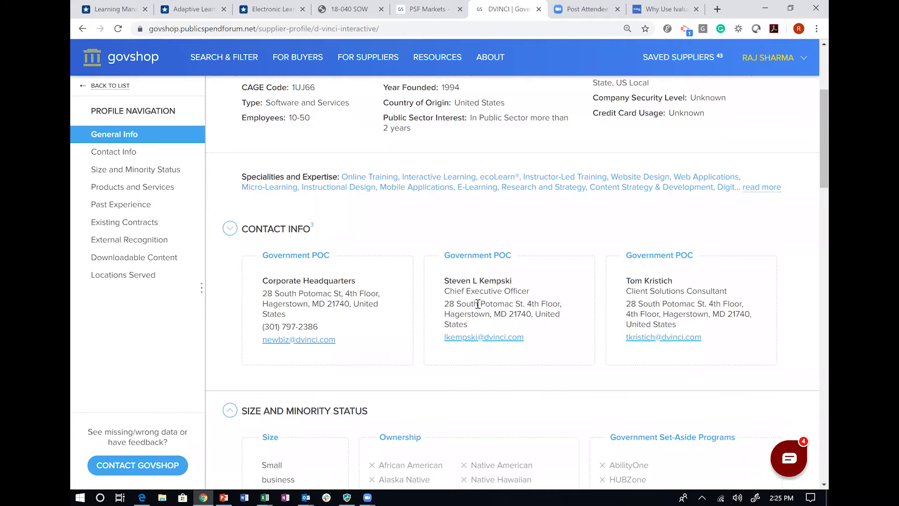
- Examine DVINCI's size and minority status and its PSF Markets commodity codes, and return to its products and services
{"action": "scroll", "coordinate": [442, 303], "scroll_direction": "down", "scroll_amount": 5}
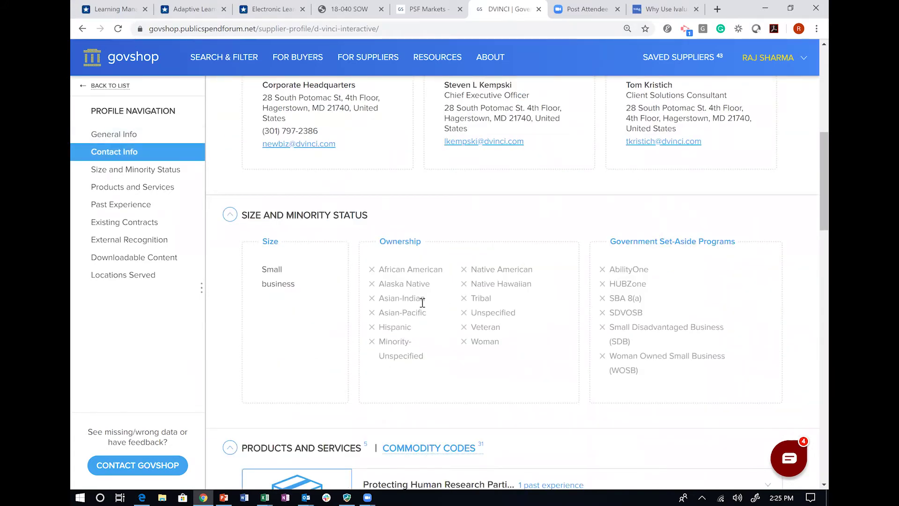
{"action": "scroll", "coordinate": [423, 302], "scroll_direction": "down", "scroll_amount": 3}
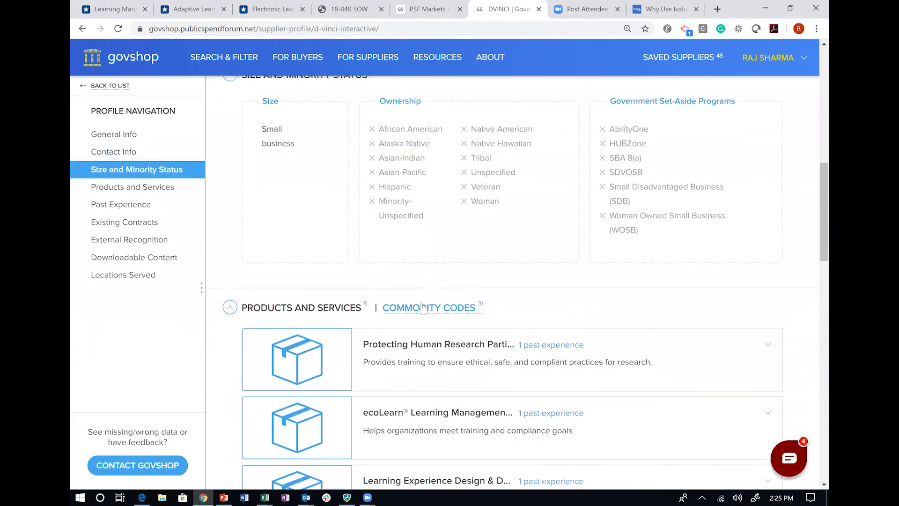
{"action": "scroll", "coordinate": [423, 308], "scroll_direction": "down", "scroll_amount": 4}
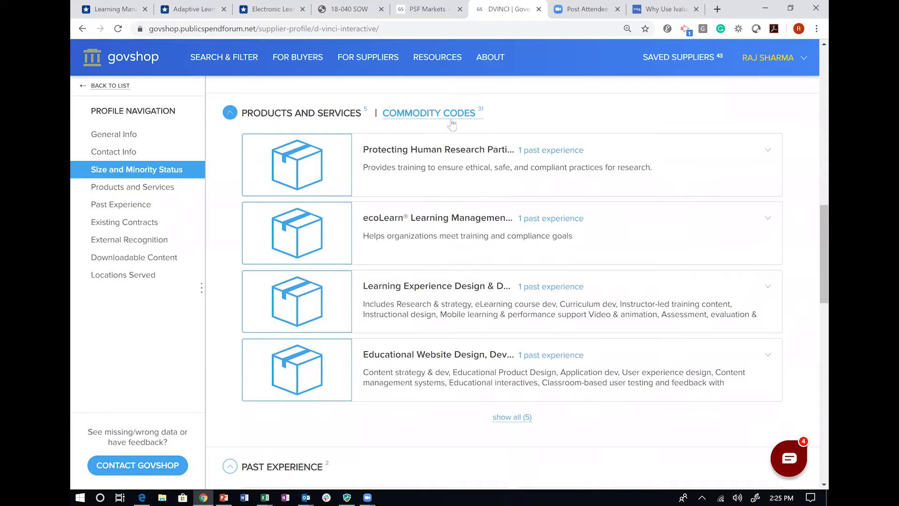
{"action": "left_click", "coordinate": [429, 114]}
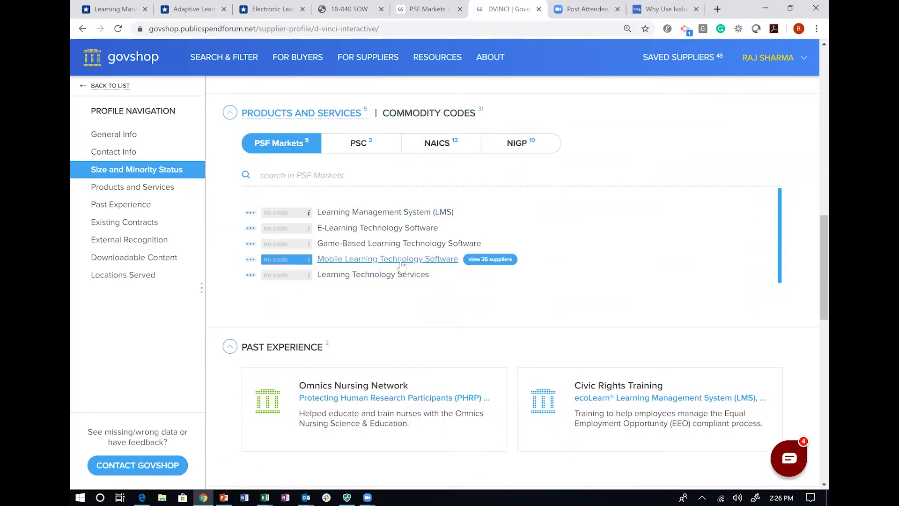
{"action": "left_click", "coordinate": [306, 115]}
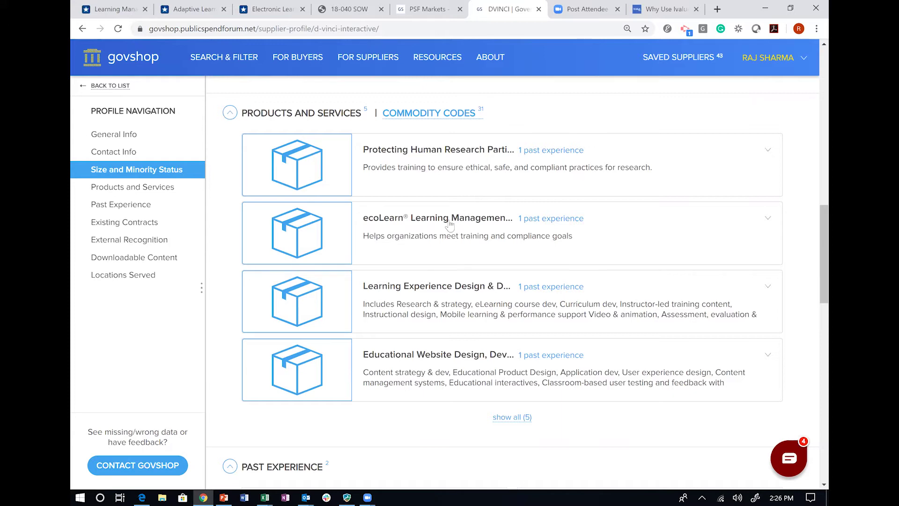
- Show all of DVINCI's products and view the ecoLearn Learning Management System's past experience for the United States Forest Service, closing the details
{"action": "left_click", "coordinate": [507, 423]}
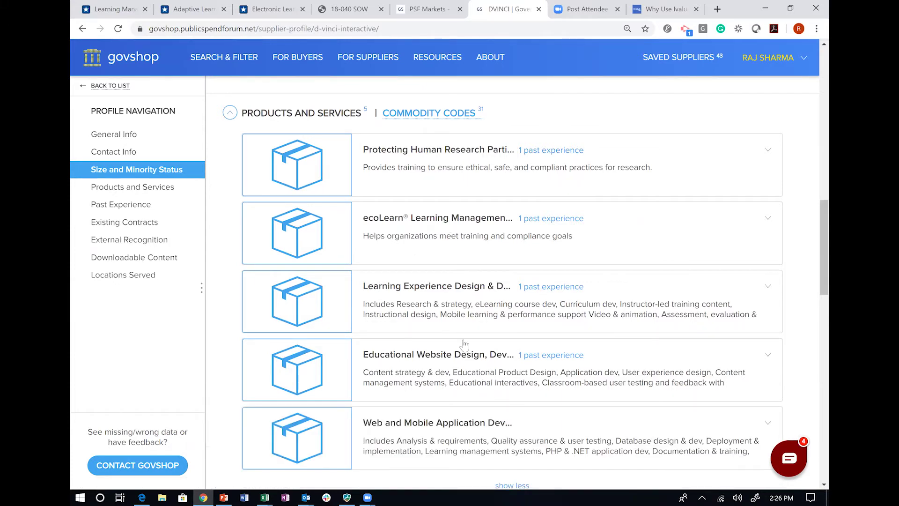
{"action": "scroll", "coordinate": [464, 344], "scroll_direction": "down", "scroll_amount": 1}
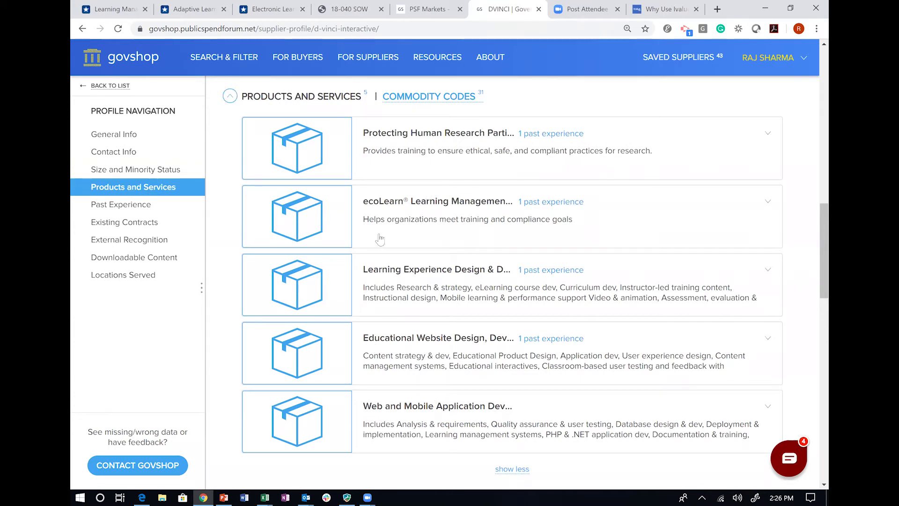
{"action": "left_click", "coordinate": [381, 204]}
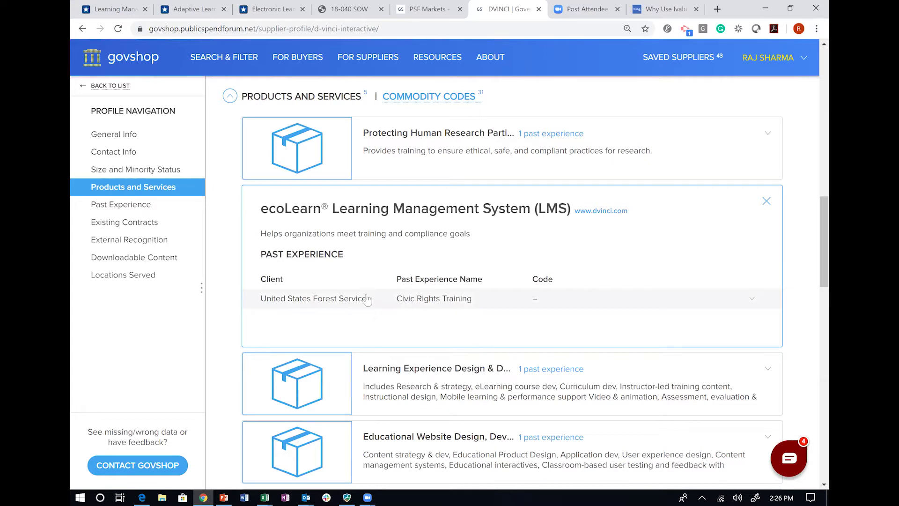
{"action": "left_click", "coordinate": [327, 301]}
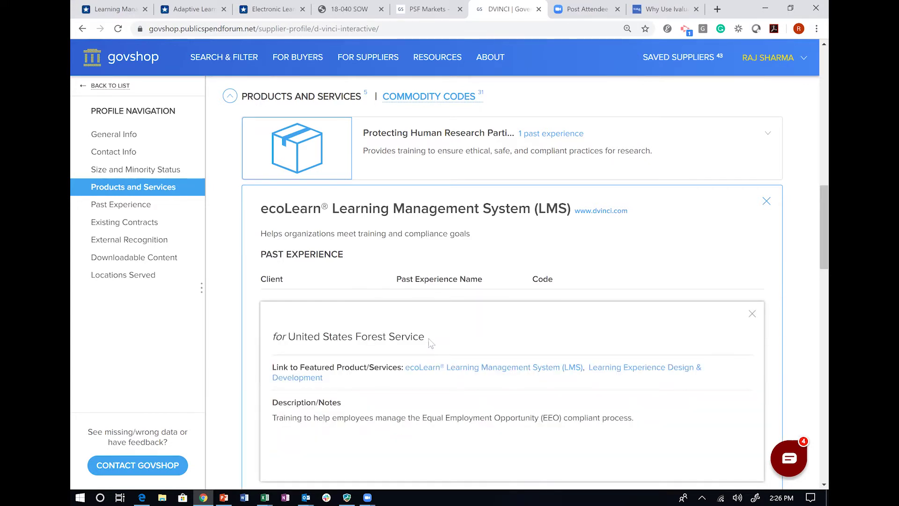
{"action": "scroll", "coordinate": [431, 344], "scroll_direction": "down", "scroll_amount": 1}
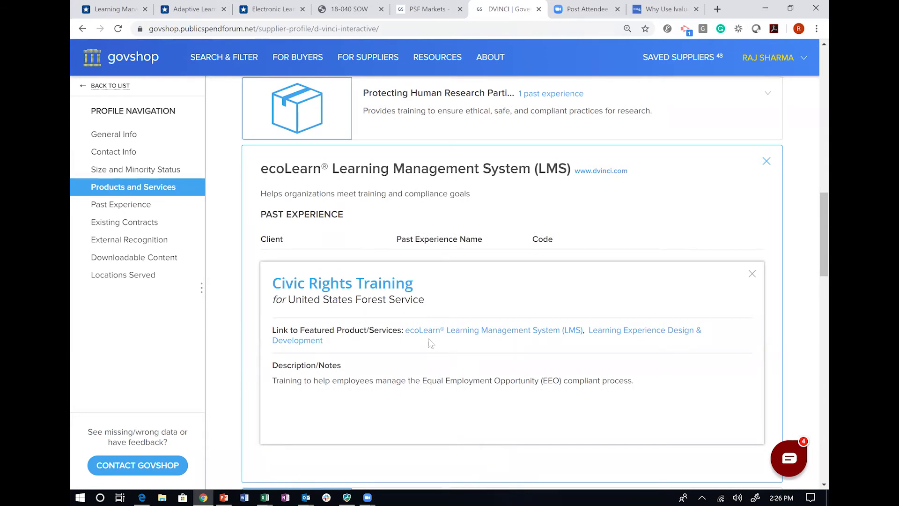
{"action": "left_click", "coordinate": [753, 274]}
{"action": "left_click", "coordinate": [767, 162]}
- Examine DVINCI's past experience, existing contracts and remaining profile sections, and return to the supplier list
{"action": "scroll", "coordinate": [443, 265], "scroll_direction": "down", "scroll_amount": 4}
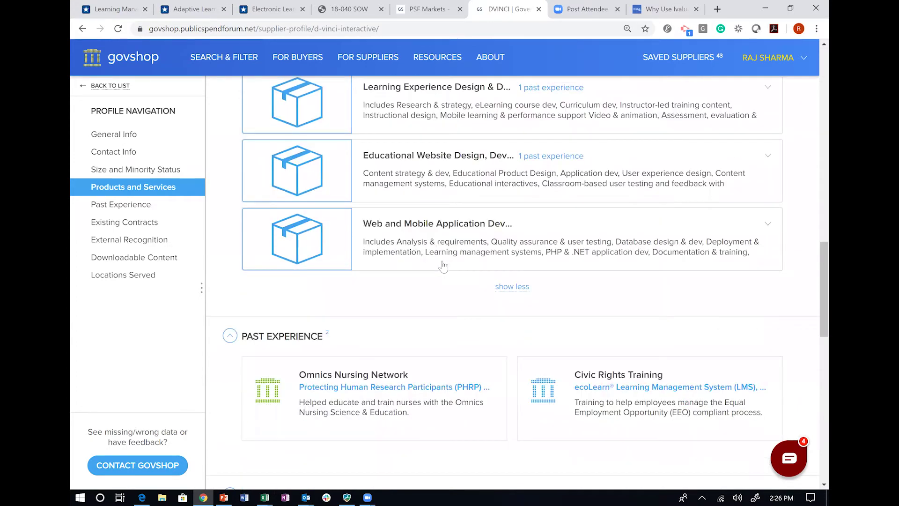
{"action": "scroll", "coordinate": [443, 266], "scroll_direction": "down", "scroll_amount": 3}
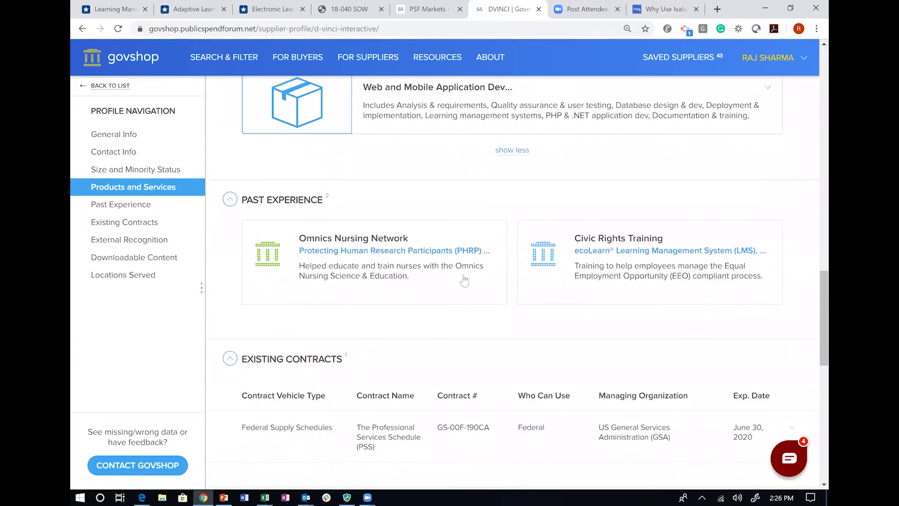
{"action": "scroll", "coordinate": [407, 335], "scroll_direction": "down", "scroll_amount": 2}
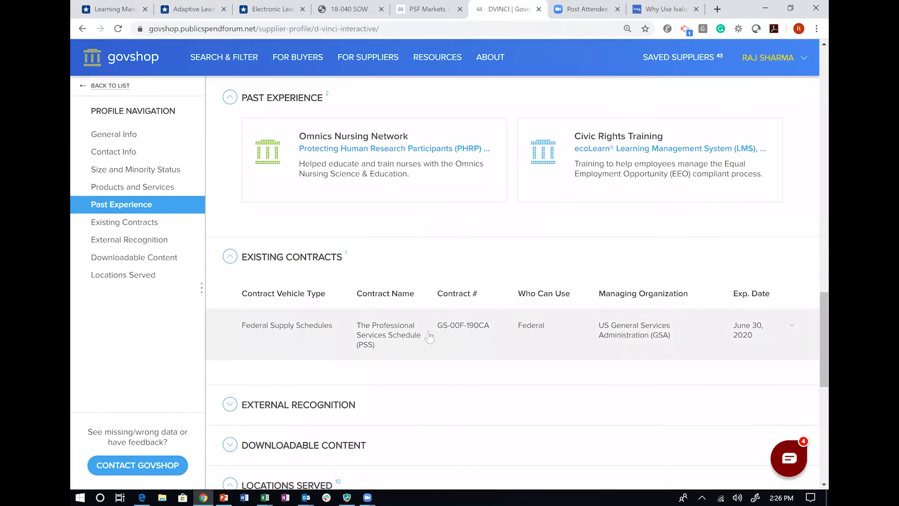
{"action": "scroll", "coordinate": [429, 337], "scroll_direction": "down", "scroll_amount": 7}
{"action": "scroll", "coordinate": [429, 336], "scroll_direction": "up", "scroll_amount": 7}
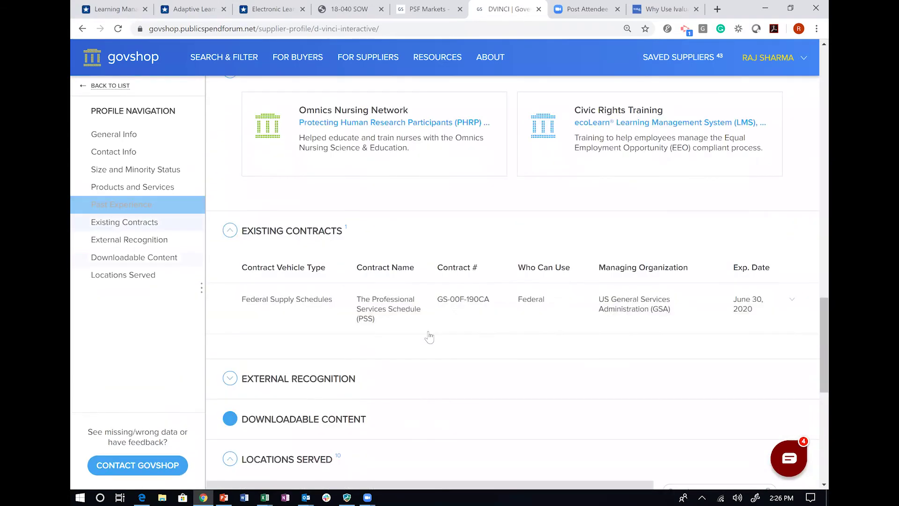
{"action": "scroll", "coordinate": [429, 336], "scroll_direction": "up", "scroll_amount": 20}
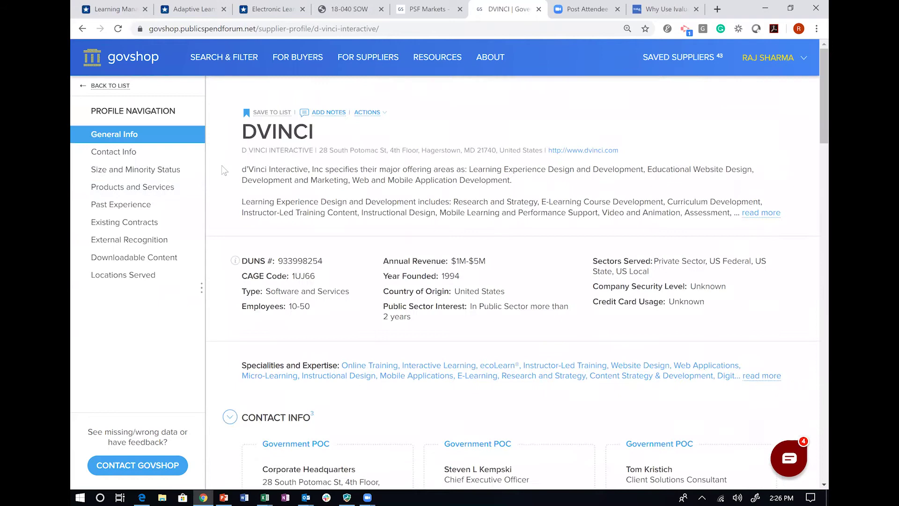
{"action": "left_click", "coordinate": [112, 87]}
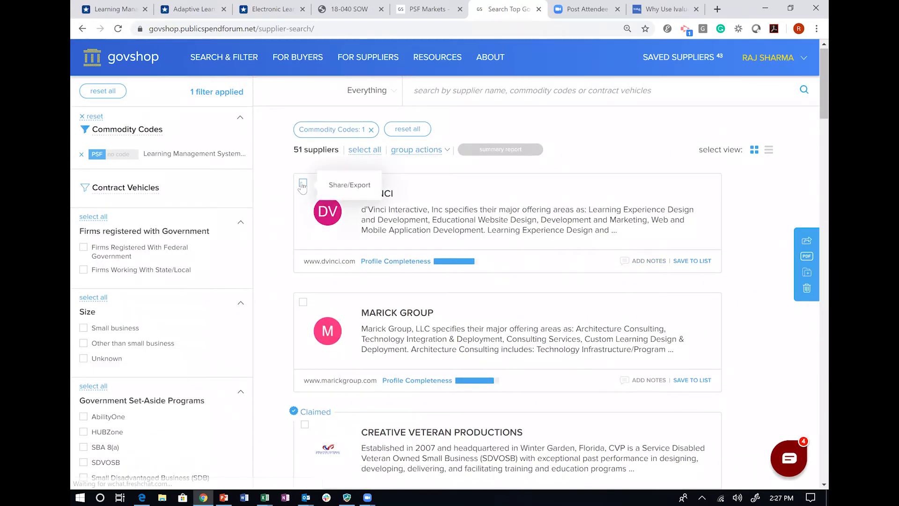
- Select the DVINCI, Marick Group and Creative Veteran Productions suppliers and add them to the saved list
{"action": "left_click", "coordinate": [303, 183]}
{"action": "scroll", "coordinate": [431, 345], "scroll_direction": "down", "scroll_amount": 1}
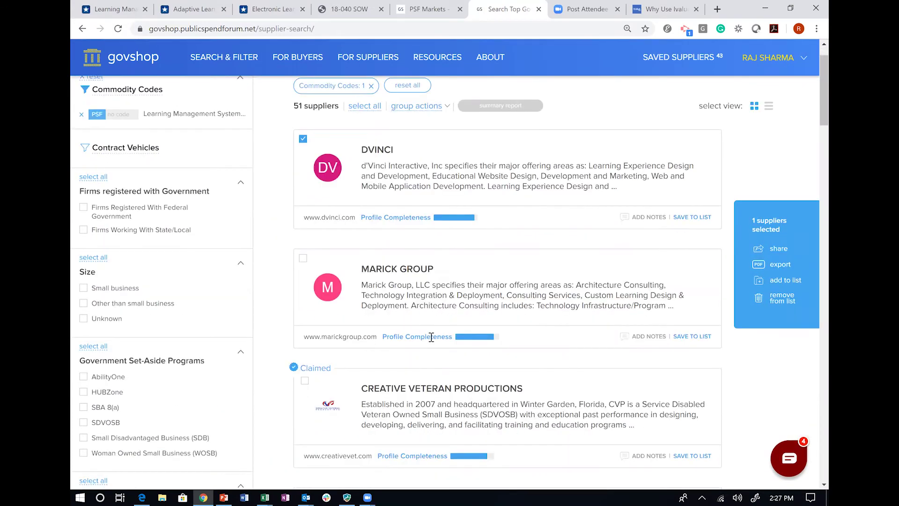
{"action": "left_click", "coordinate": [303, 259]}
{"action": "left_click", "coordinate": [305, 382]}
{"action": "left_click", "coordinate": [778, 282]}
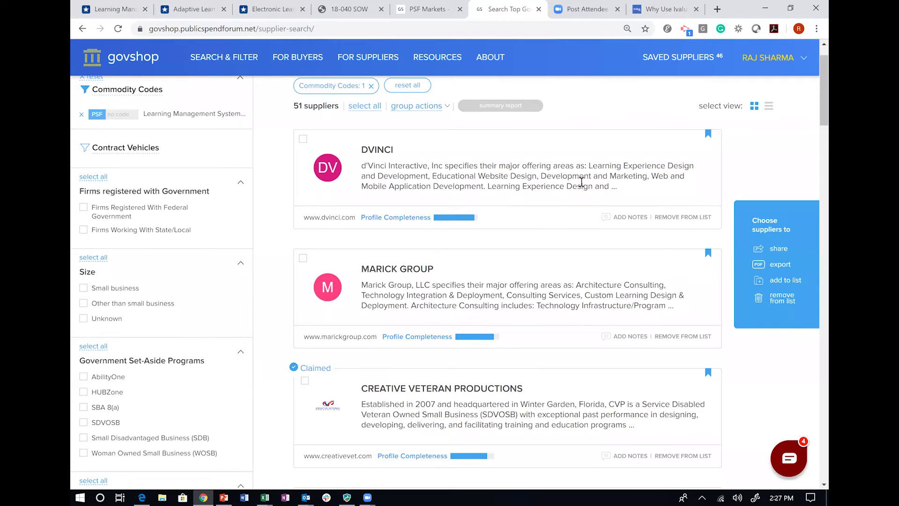
- Select DVINCI, Marick Group and Creative Veteran Productions again as the suppliers for the share and export options
{"action": "left_click", "coordinate": [303, 138]}
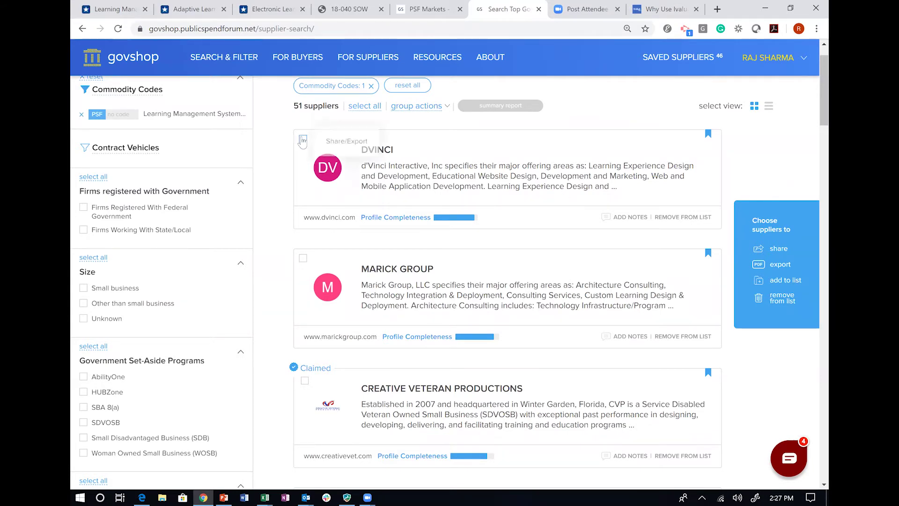
{"action": "left_click", "coordinate": [303, 258]}
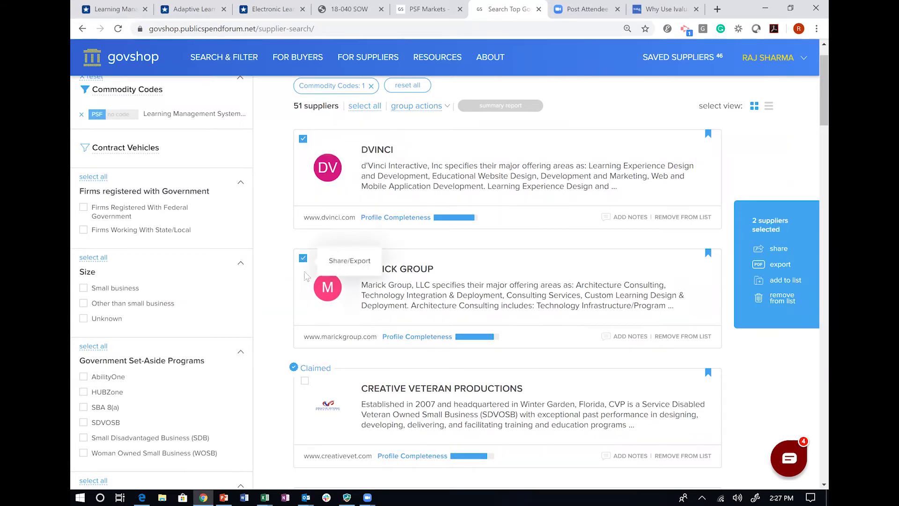
{"action": "left_click", "coordinate": [305, 381]}
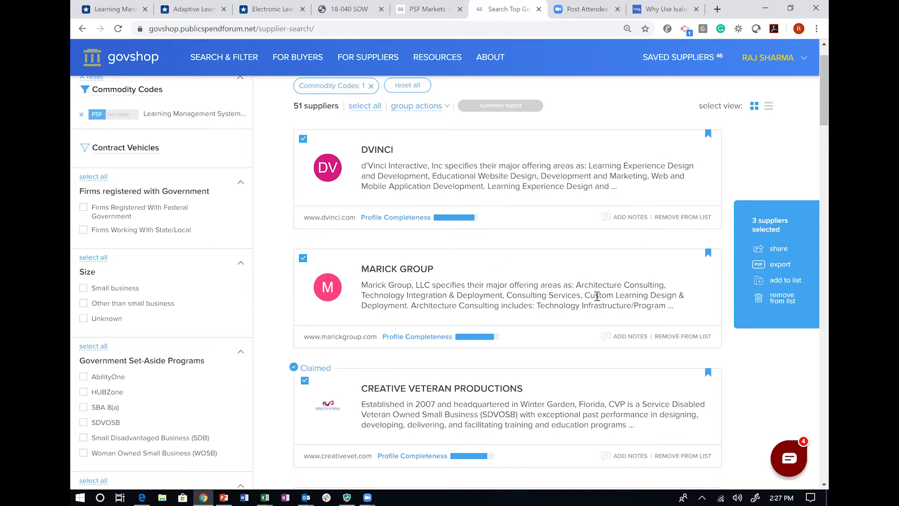
{"action": "scroll", "coordinate": [468, 278], "scroll_direction": "down", "scroll_amount": 2}
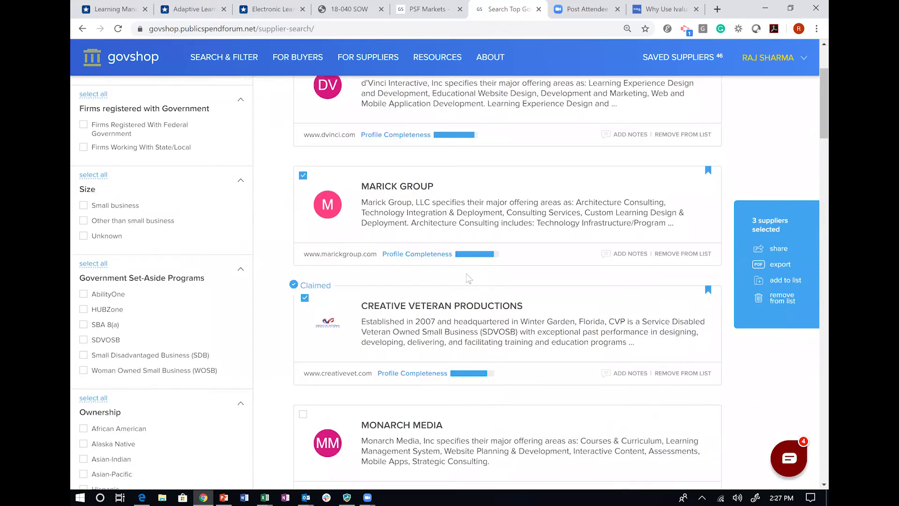
{"action": "scroll", "coordinate": [468, 278], "scroll_direction": "up", "scroll_amount": 3}
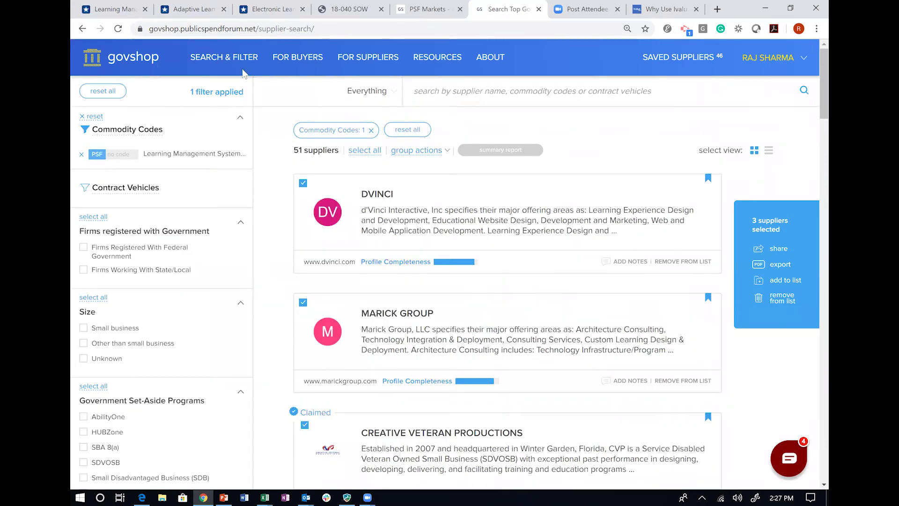
- Return to the GovShop home page, search for "learning technology" and open the PSF Learning Technology commodity code page
{"action": "left_click", "coordinate": [215, 86]}
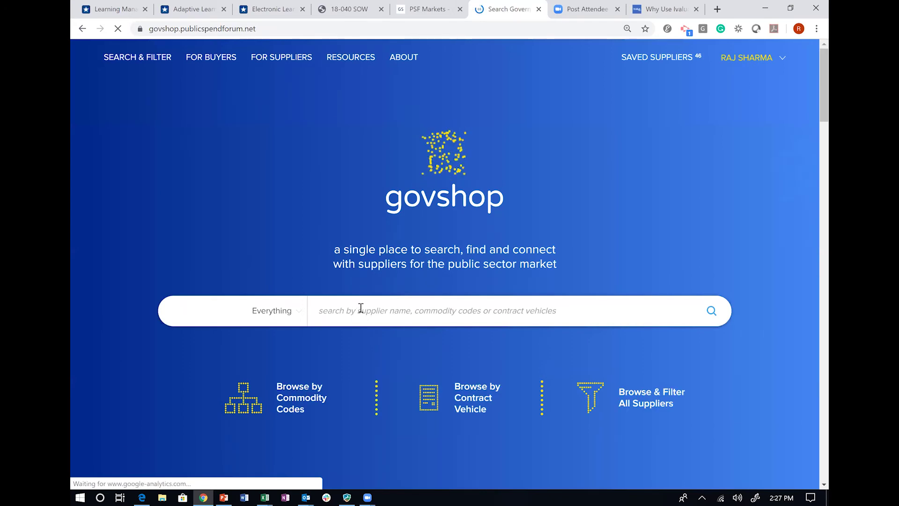
{"action": "left_click", "coordinate": [361, 307]}
{"action": "type", "text": "learning technology"}
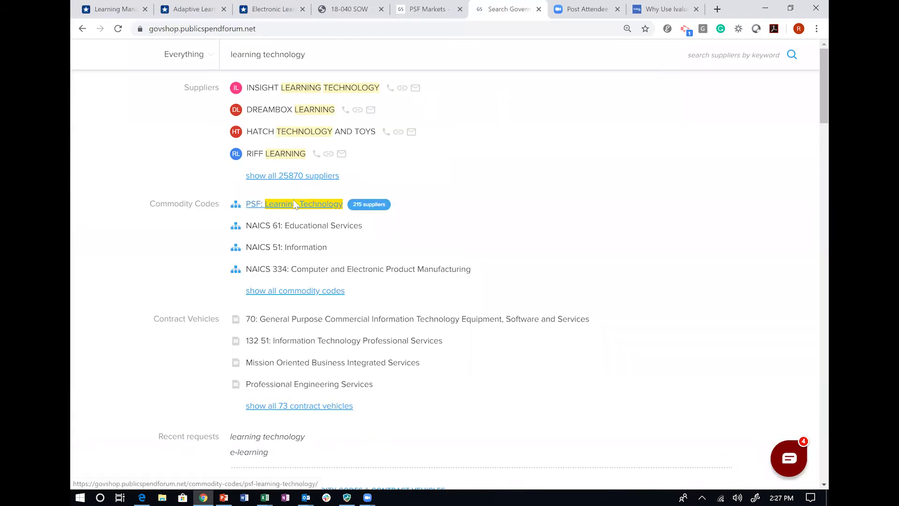
{"action": "left_click", "coordinate": [356, 205]}
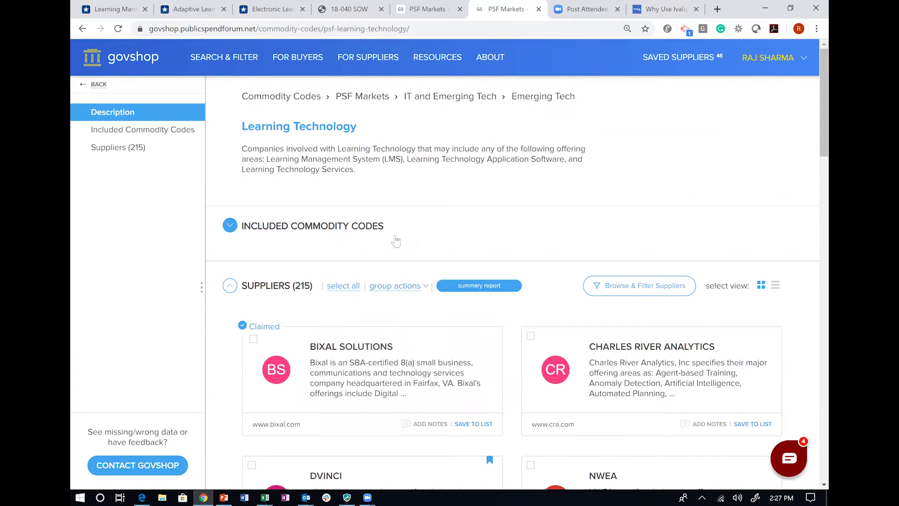
- Expand the included commodity codes and the Learning Technology Application Software group, and examine them along with the supplier section
{"action": "left_click", "coordinate": [230, 226]}
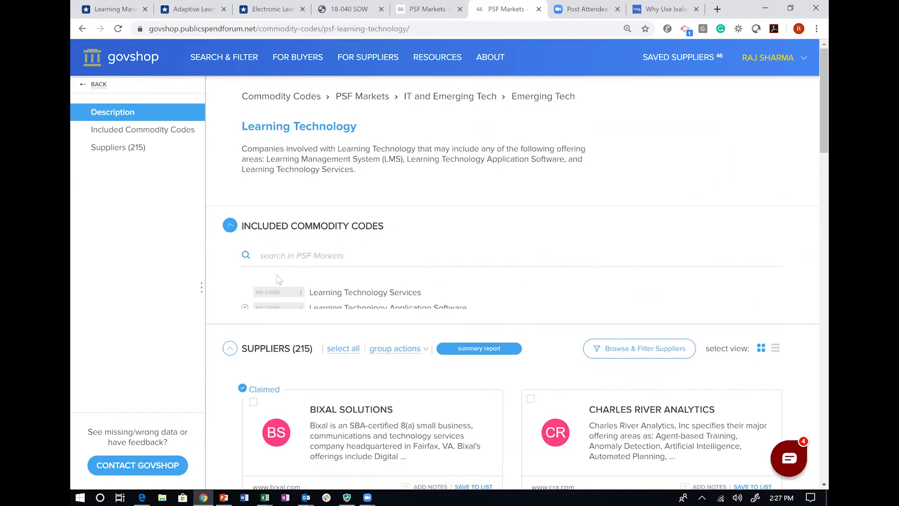
{"action": "left_click", "coordinate": [244, 309]}
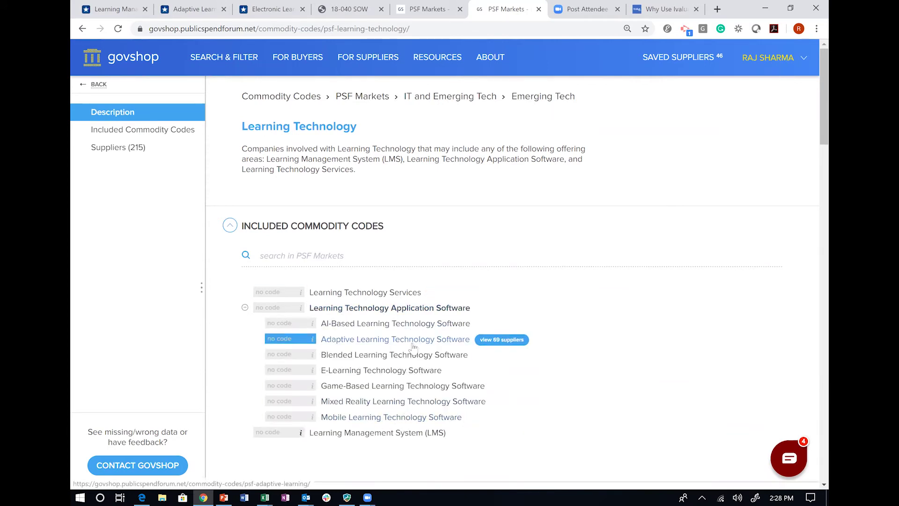
{"action": "scroll", "coordinate": [412, 412], "scroll_direction": "down", "scroll_amount": 2}
{"action": "left_click", "coordinate": [417, 410]}
{"action": "scroll", "coordinate": [417, 410], "scroll_direction": "down", "scroll_amount": 2}
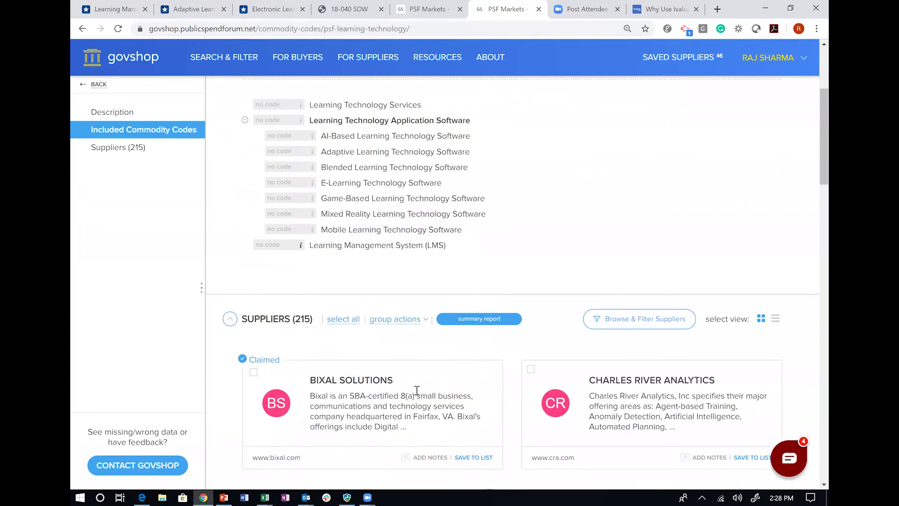
{"action": "scroll", "coordinate": [544, 278], "scroll_direction": "up", "scroll_amount": 4}
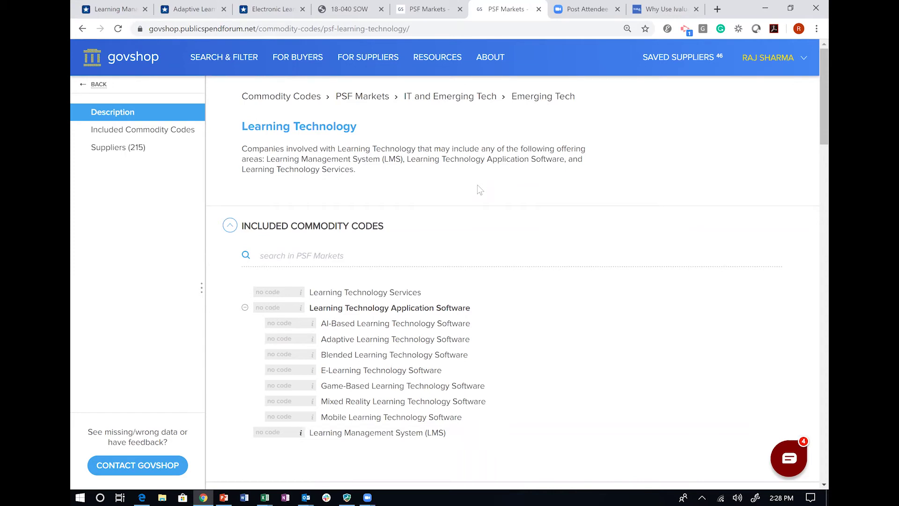
- Switch to the Learning Tech Supplier Landscape presentation in PowerPoint and show slide 10, "Visit the GovShop Learning Technology page"
{"action": "key", "text": "alt+Tab"}
{"action": "key", "text": "alt+Tab"}
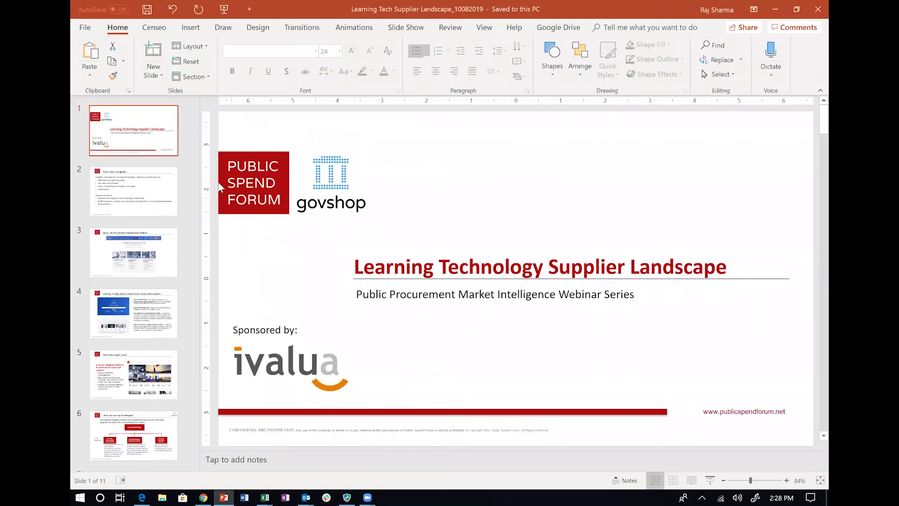
{"action": "scroll", "coordinate": [195, 424], "scroll_direction": "down", "scroll_amount": 5}
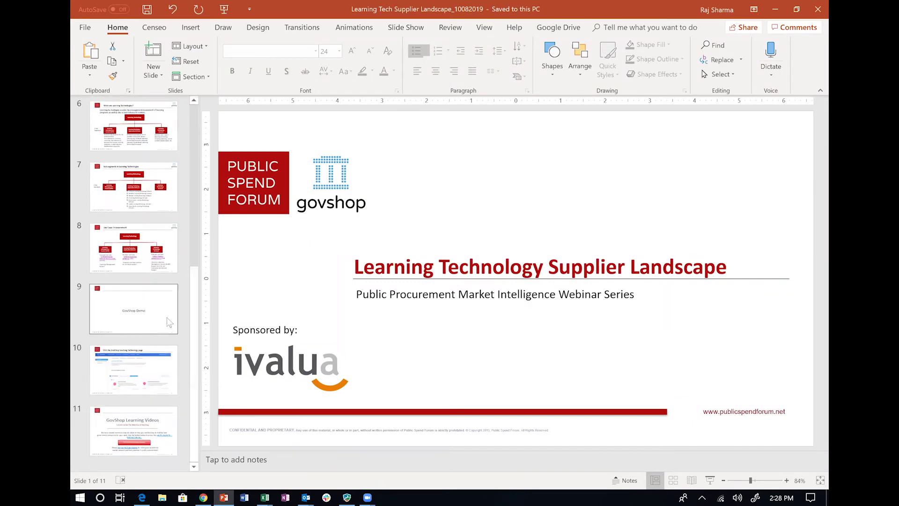
{"action": "left_click", "coordinate": [150, 320]}
{"action": "left_click", "coordinate": [143, 364]}
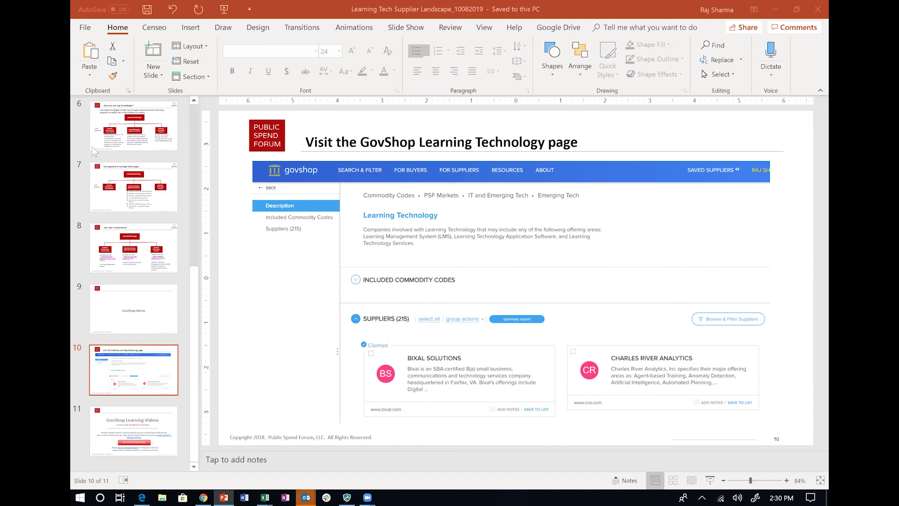
- Return to the presentation's title slide, "Learning Technology Supplier Landscape"
{"action": "left_click", "coordinate": [190, 120]}
{"action": "scroll", "coordinate": [198, 115], "scroll_direction": "up", "scroll_amount": 5}
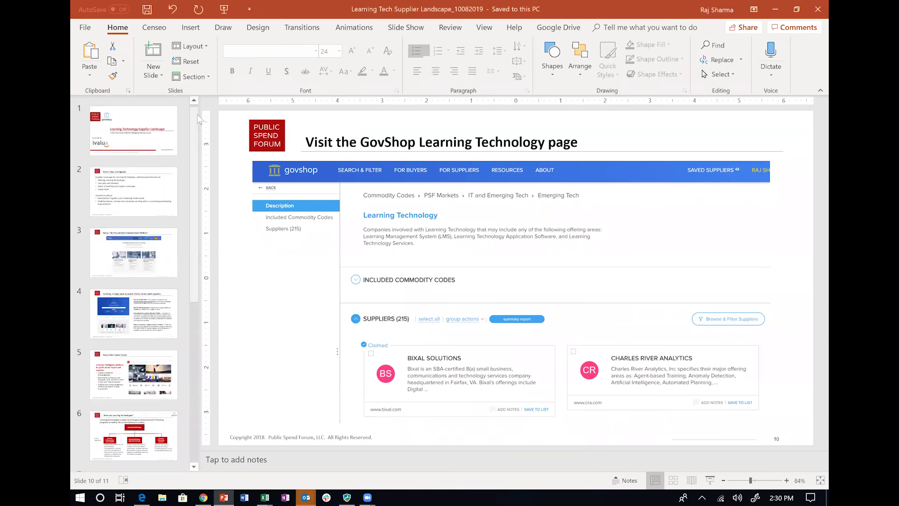
{"action": "left_click", "coordinate": [147, 135]}
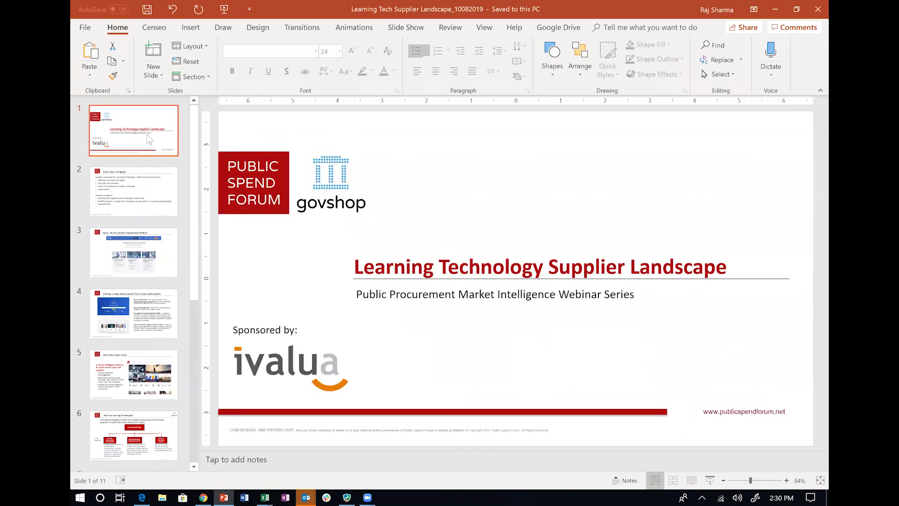